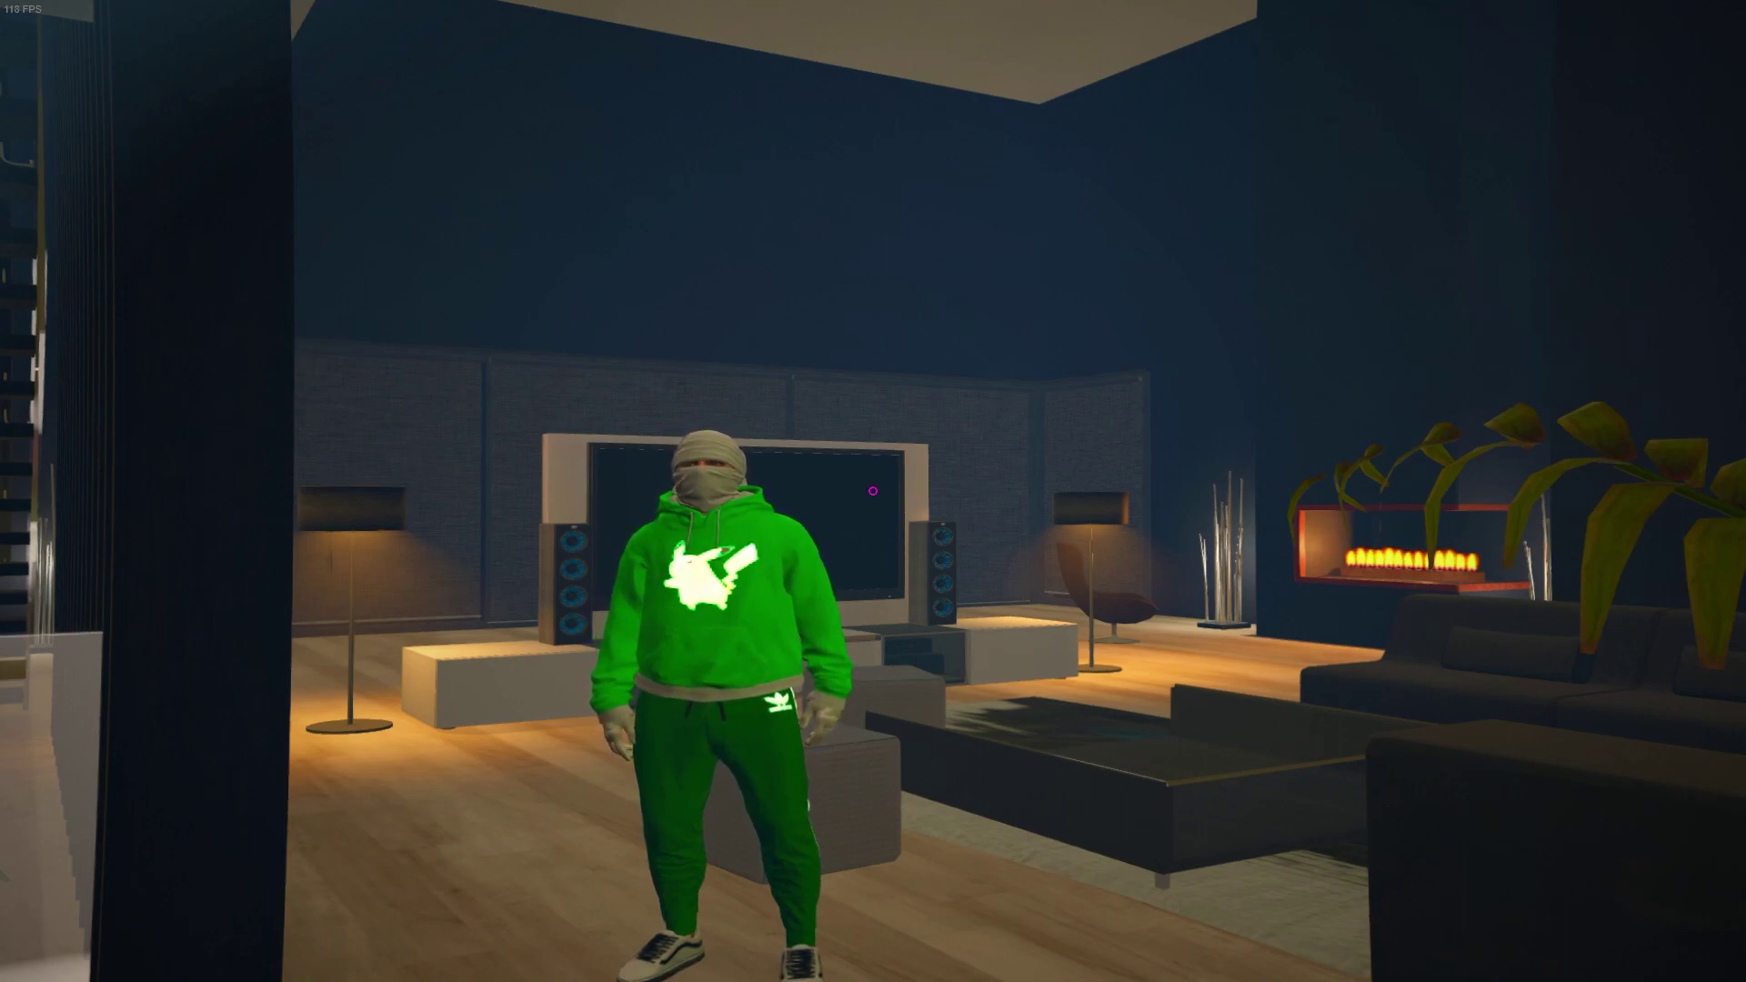
Open the ReShade overlay, turn off the HDR, Vibrance and Vignette effects, and toggle the xhair effect off and on
key(Home)
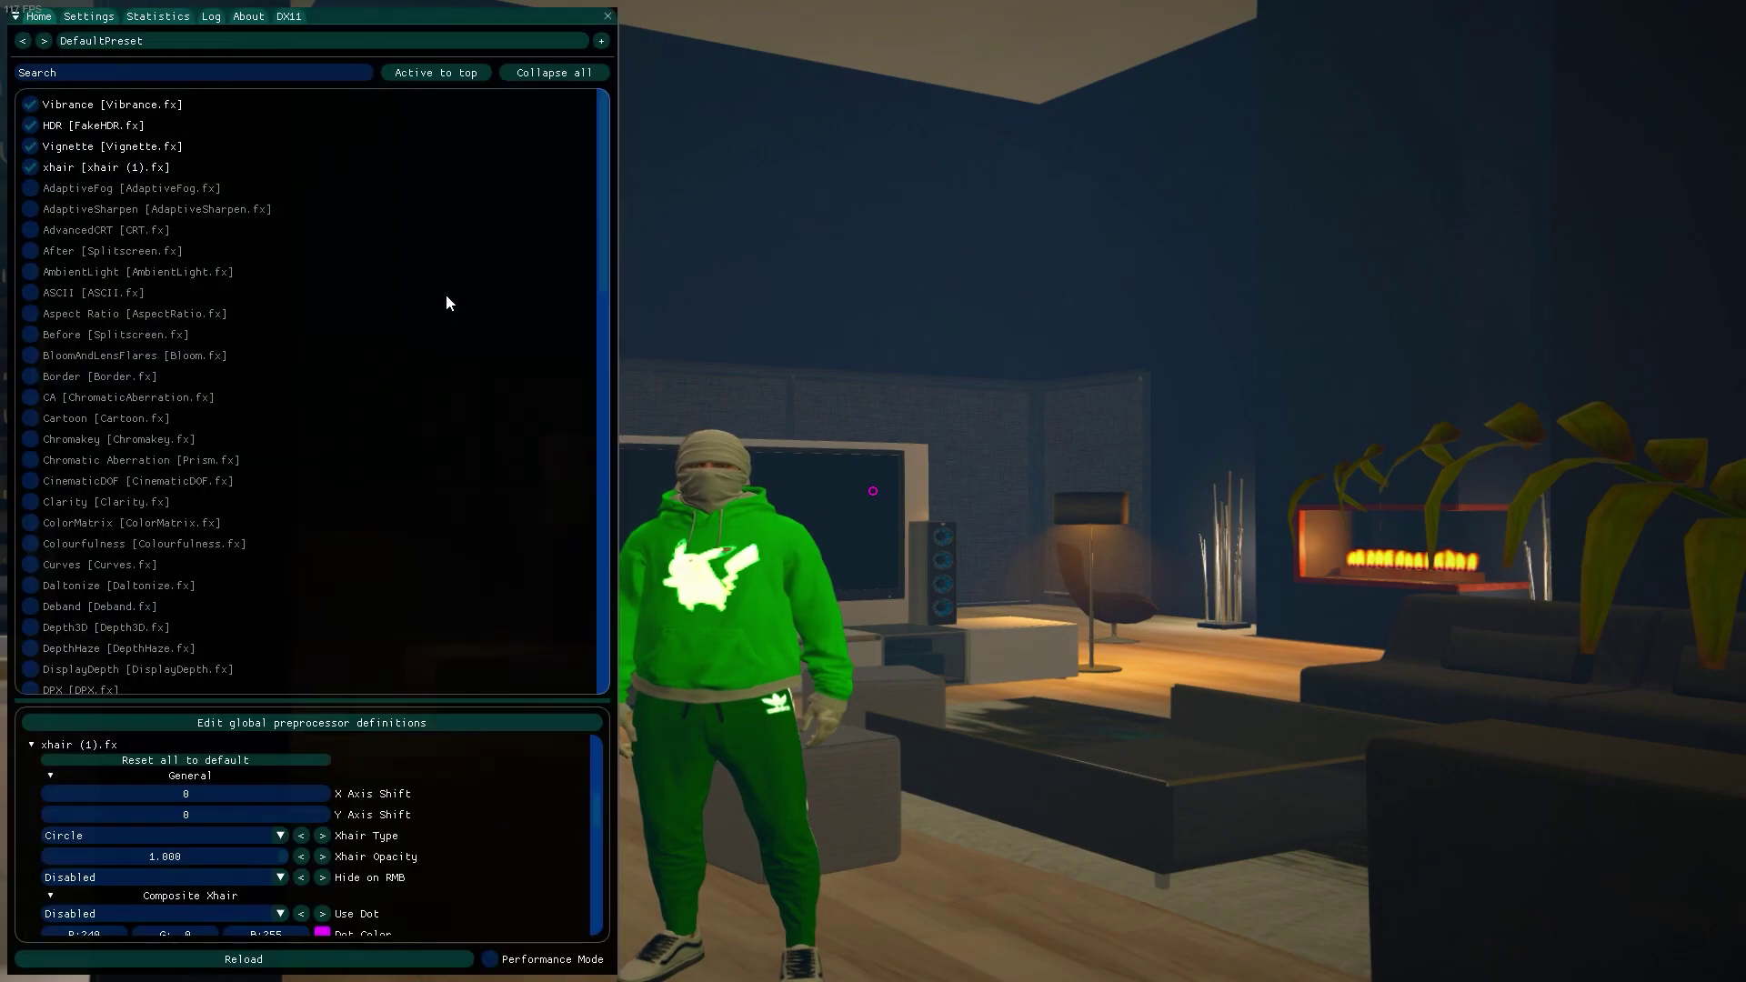
click(30, 126)
click(30, 104)
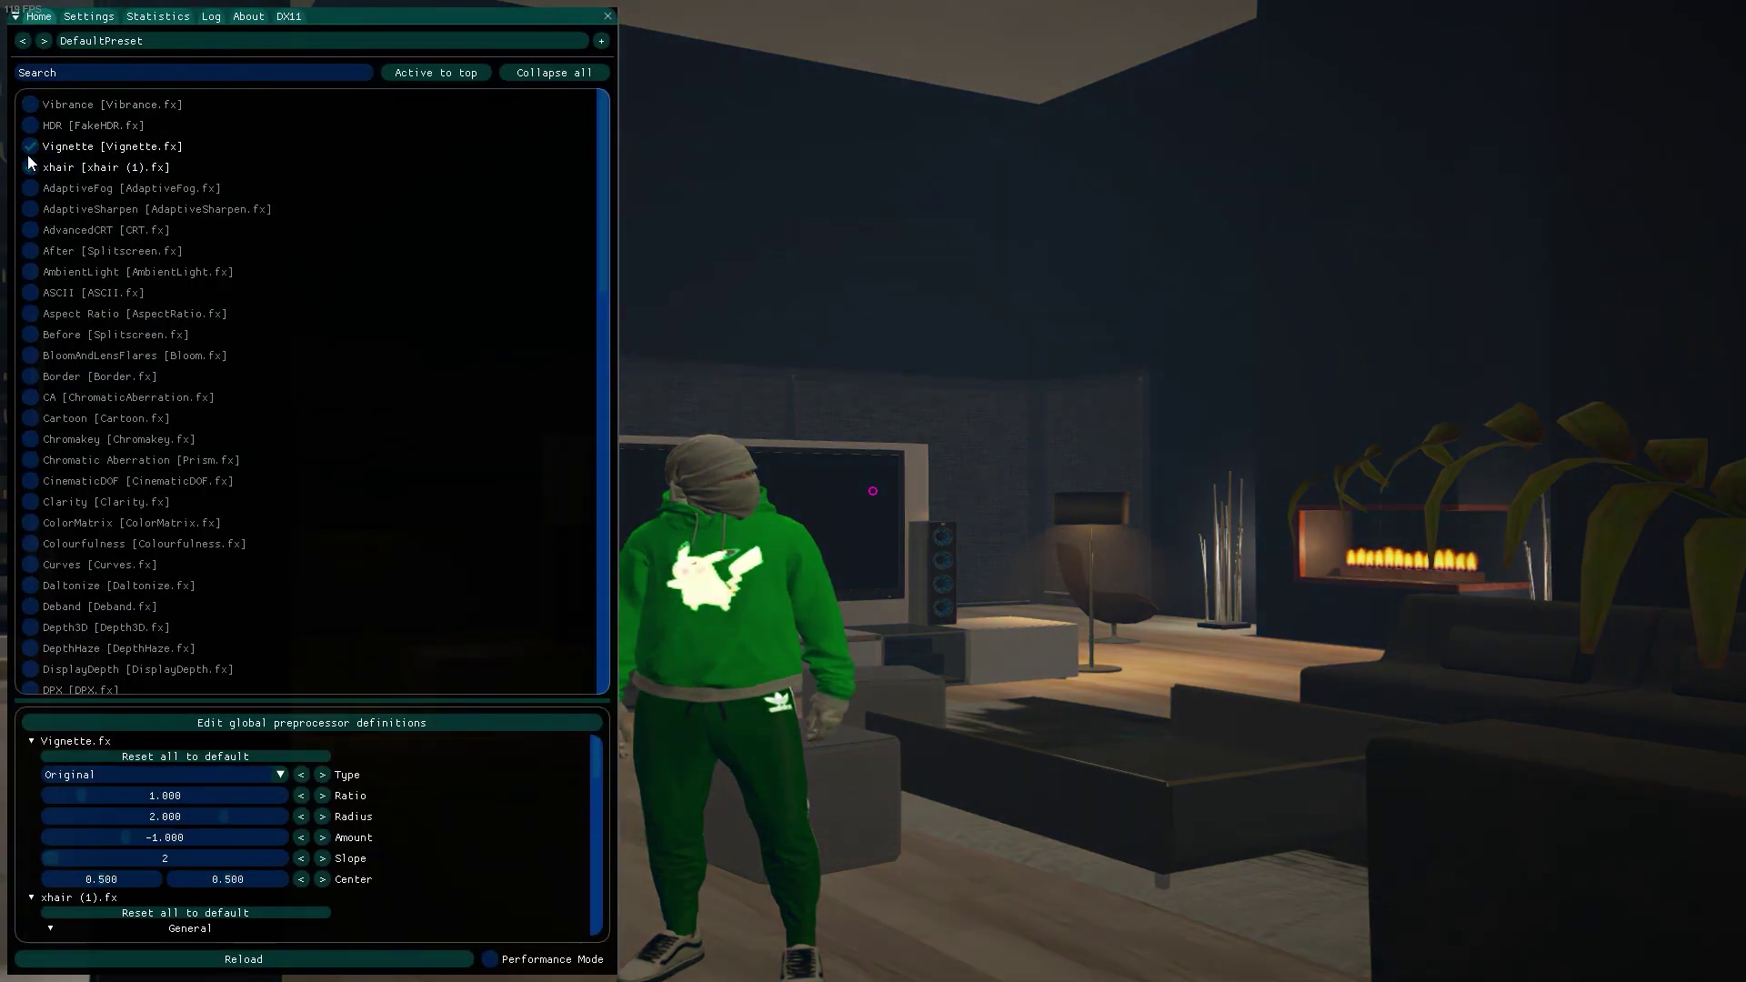
click(31, 167)
click(31, 167)
click(30, 147)
Turn the HDR, Vibrance and Vignette effects back on and close the ReShade overlay
click(30, 125)
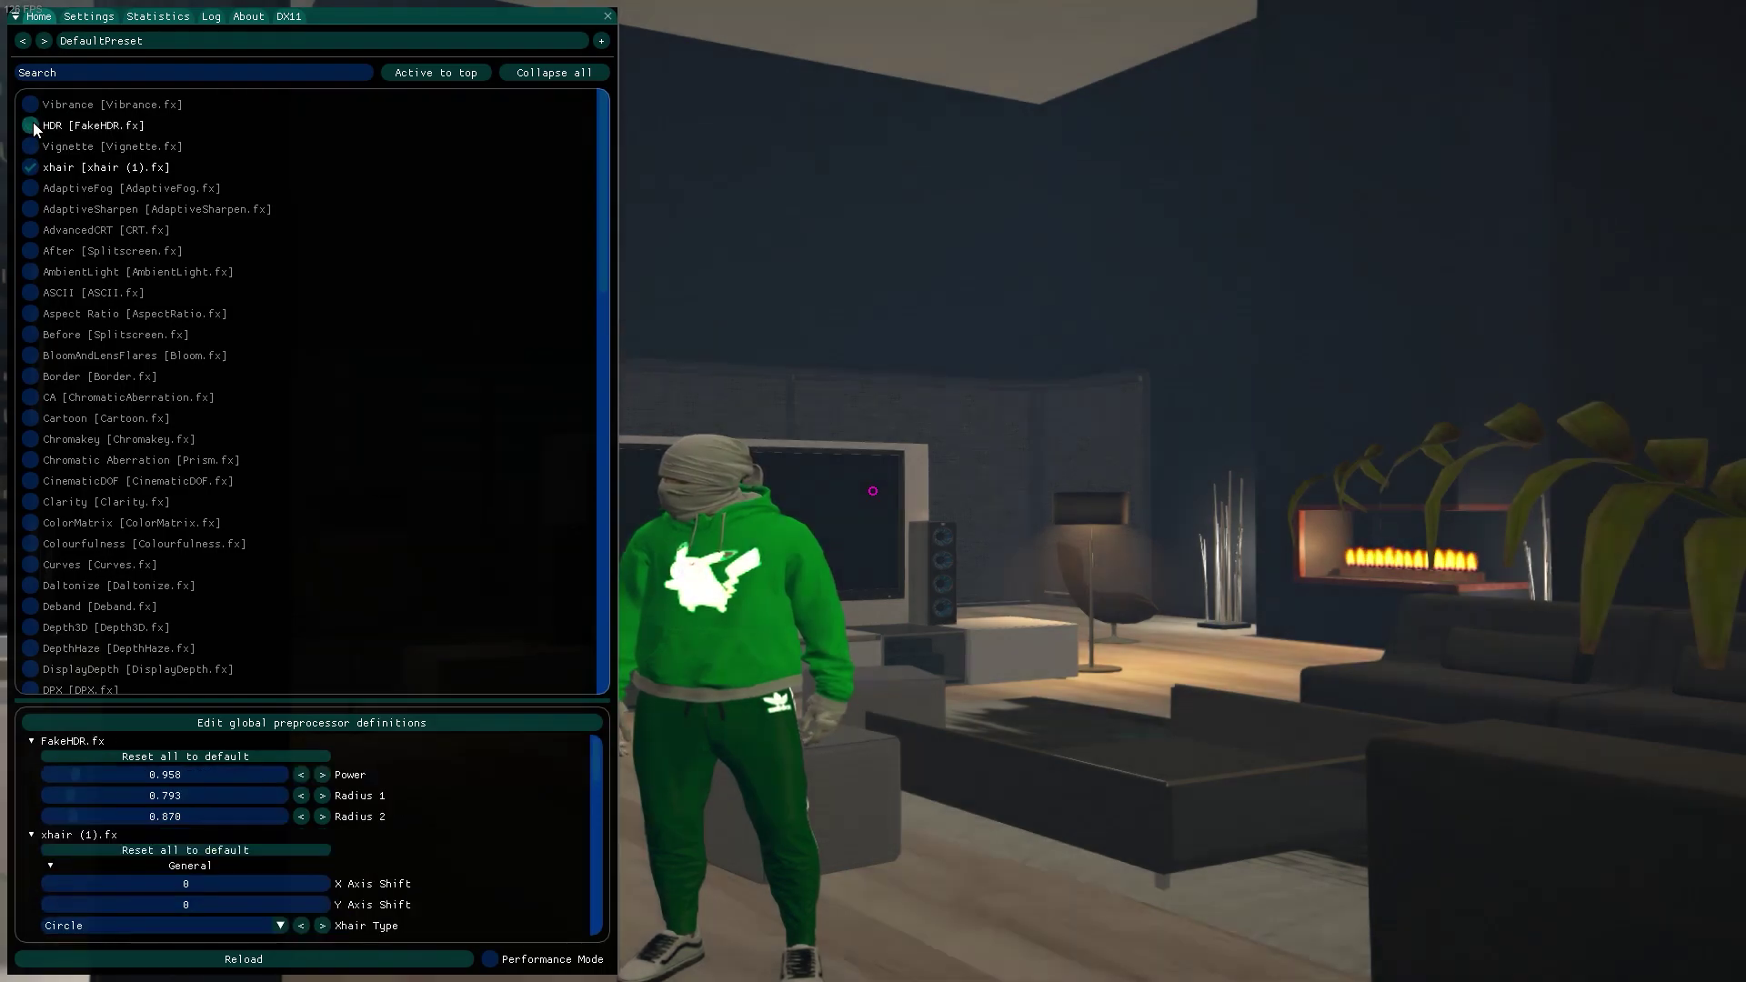
click(30, 104)
click(30, 146)
key(Home)
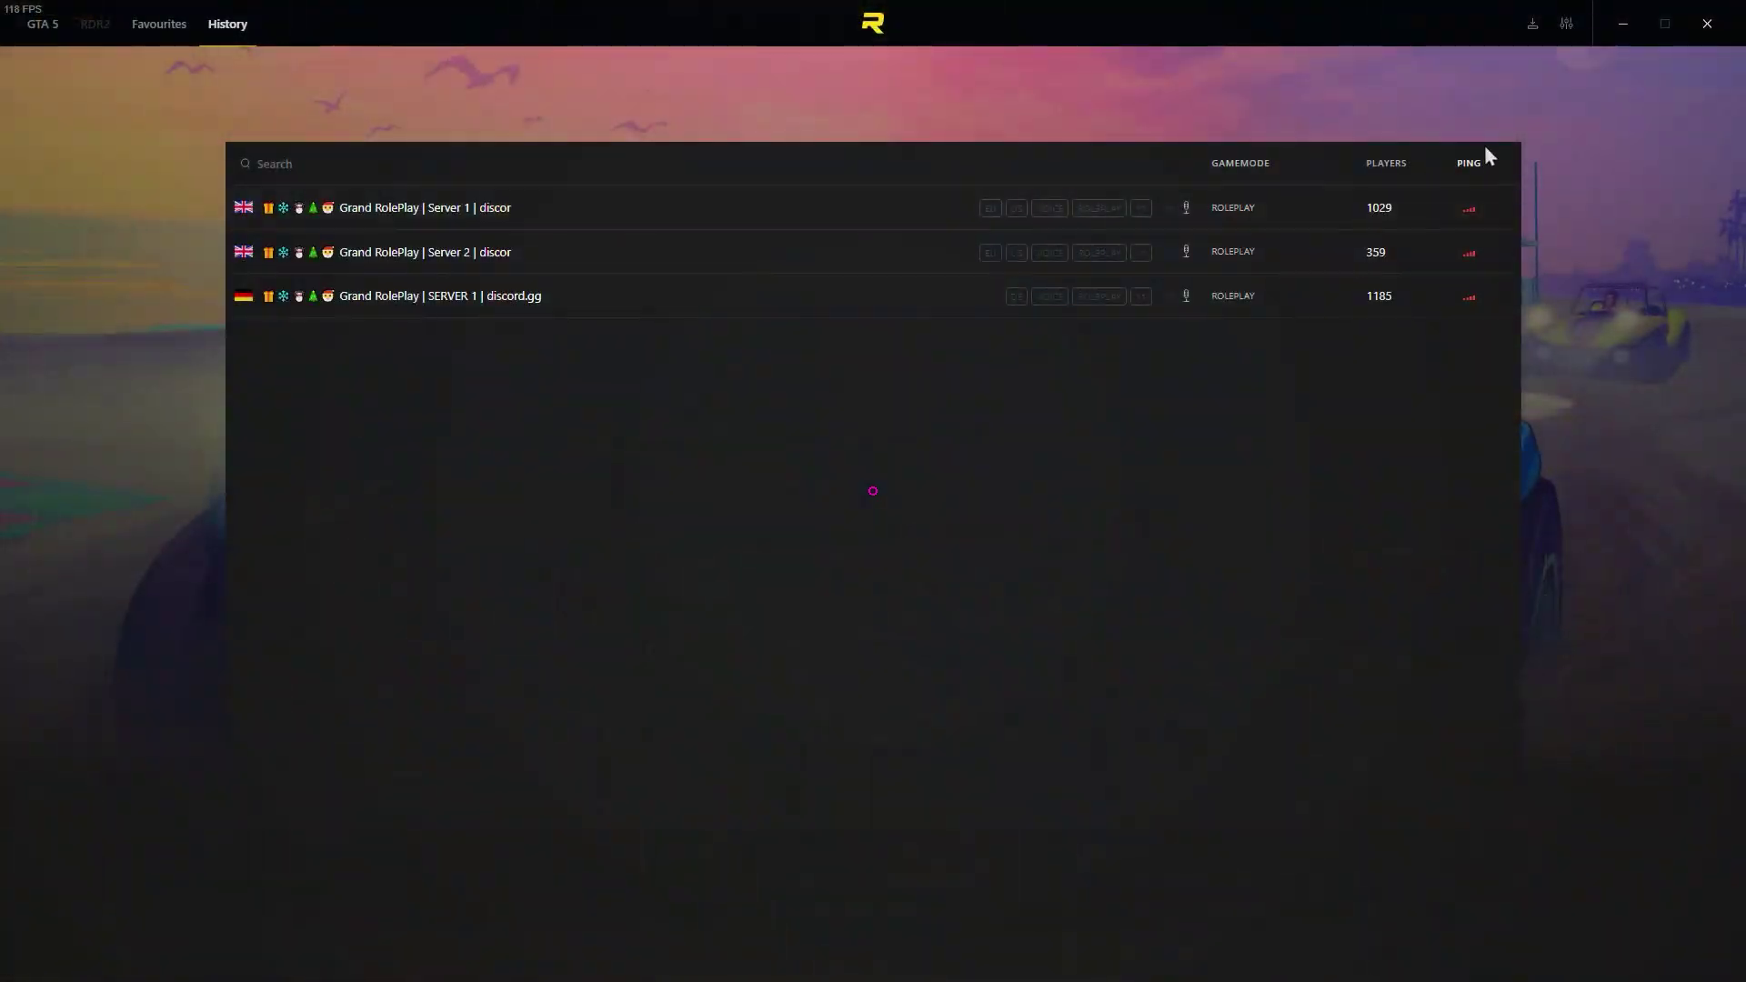
Close RAGE Multiplayer and open the folder D:\SteamLibrary\steamapps\common\Grand Theft Auto V in File Explorer
click(1706, 24)
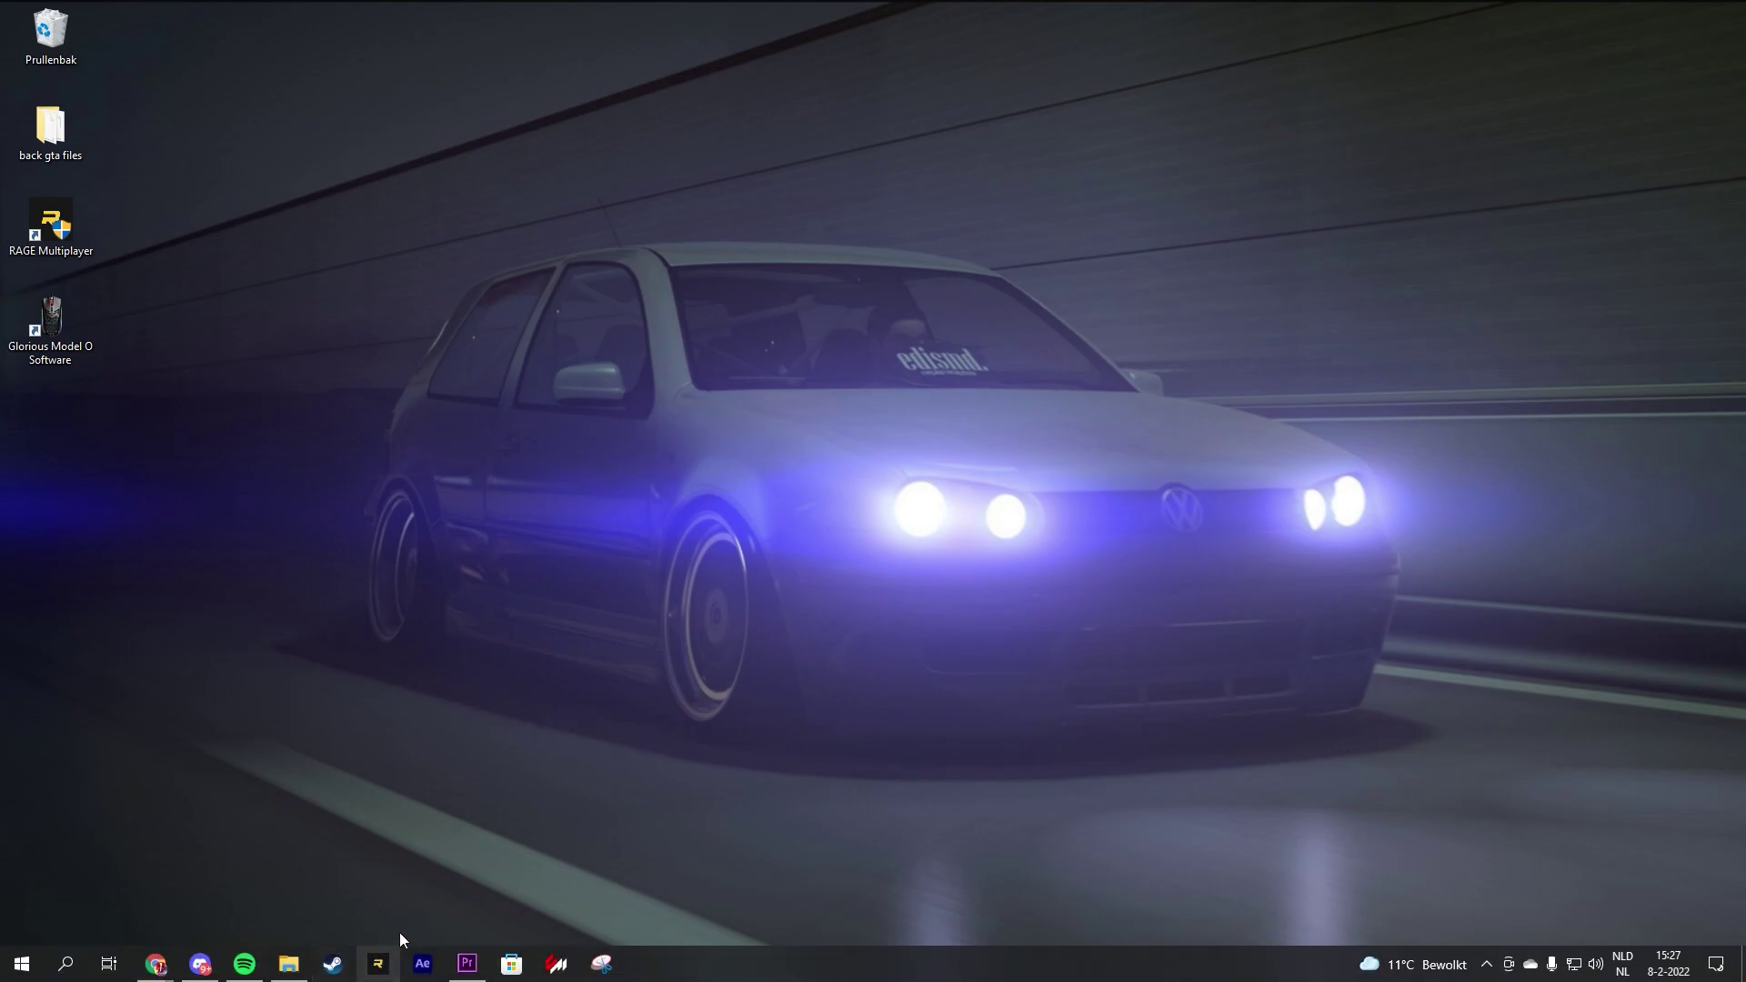
click(289, 964)
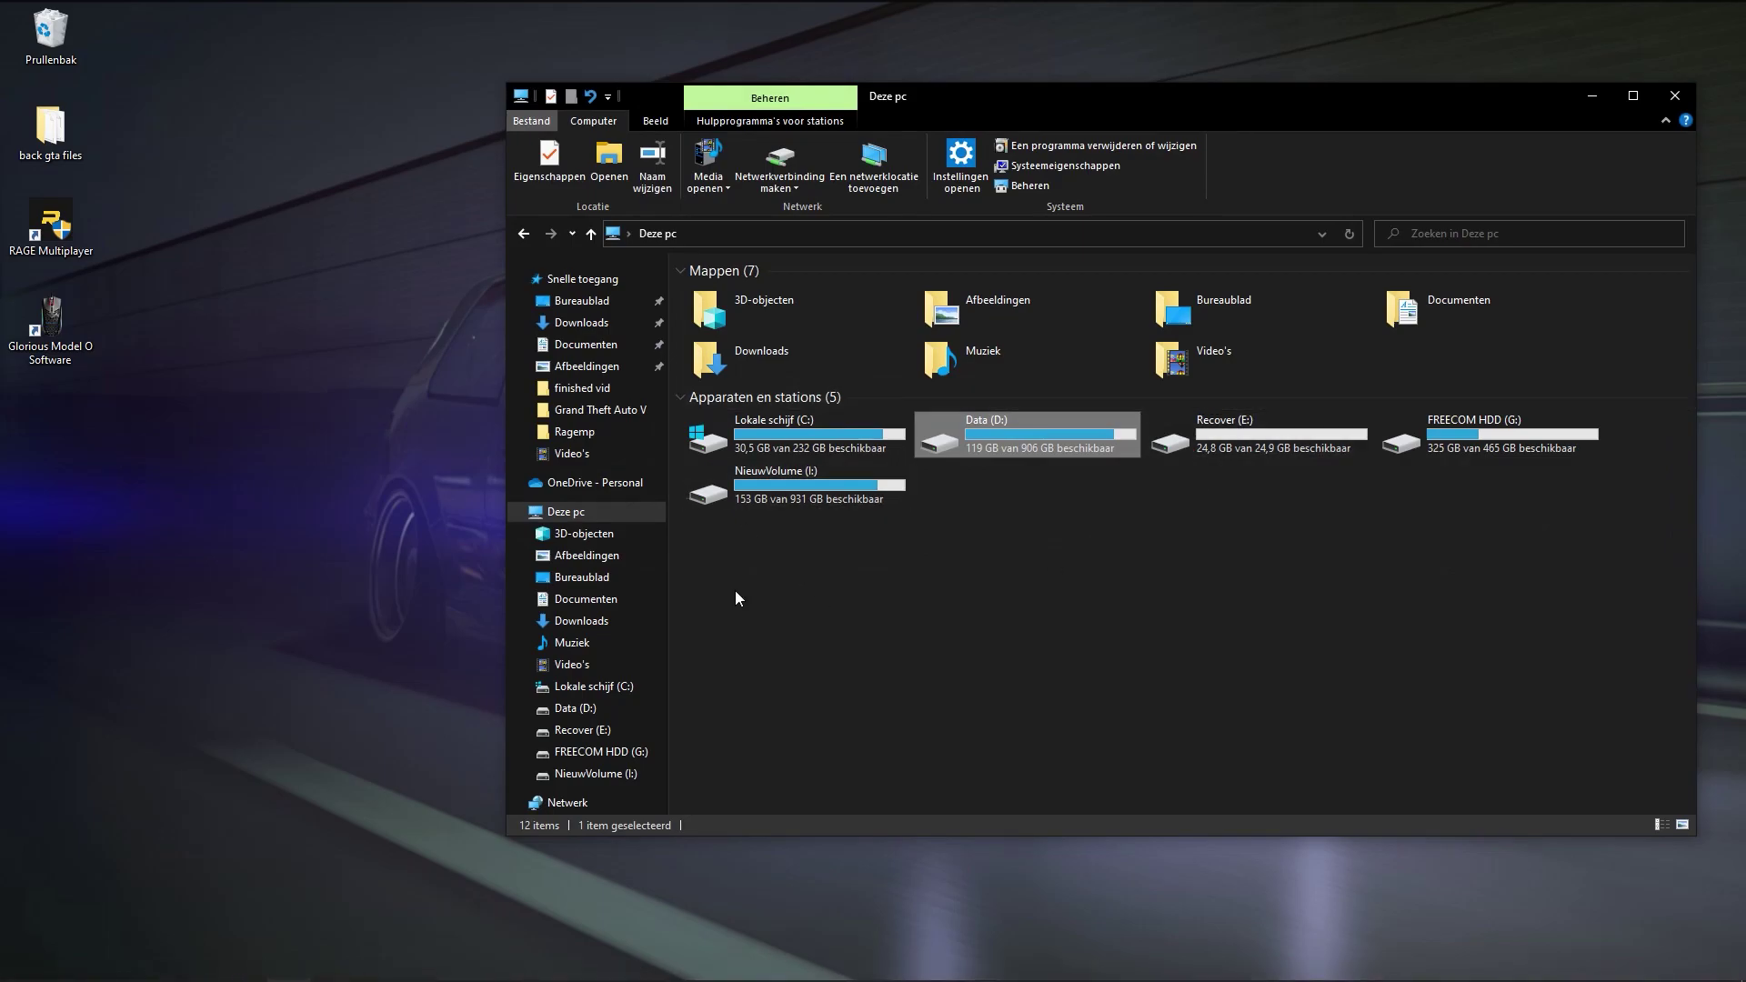
click(1039, 560)
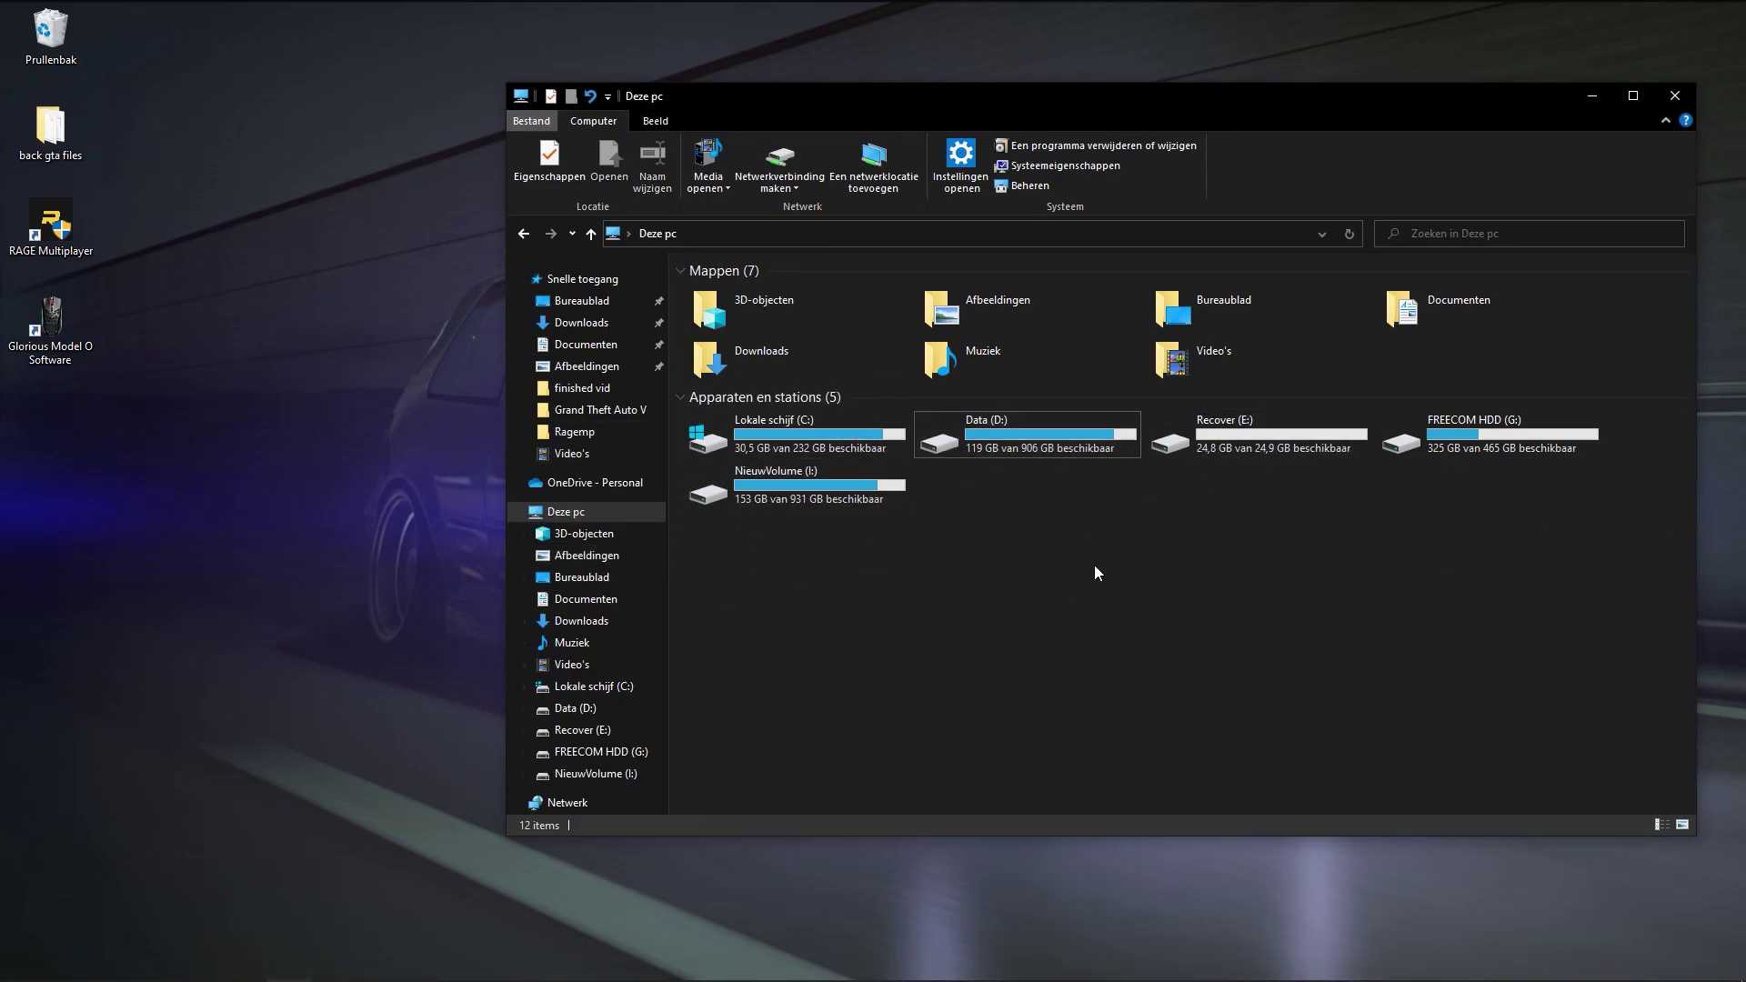
double_click(1009, 444)
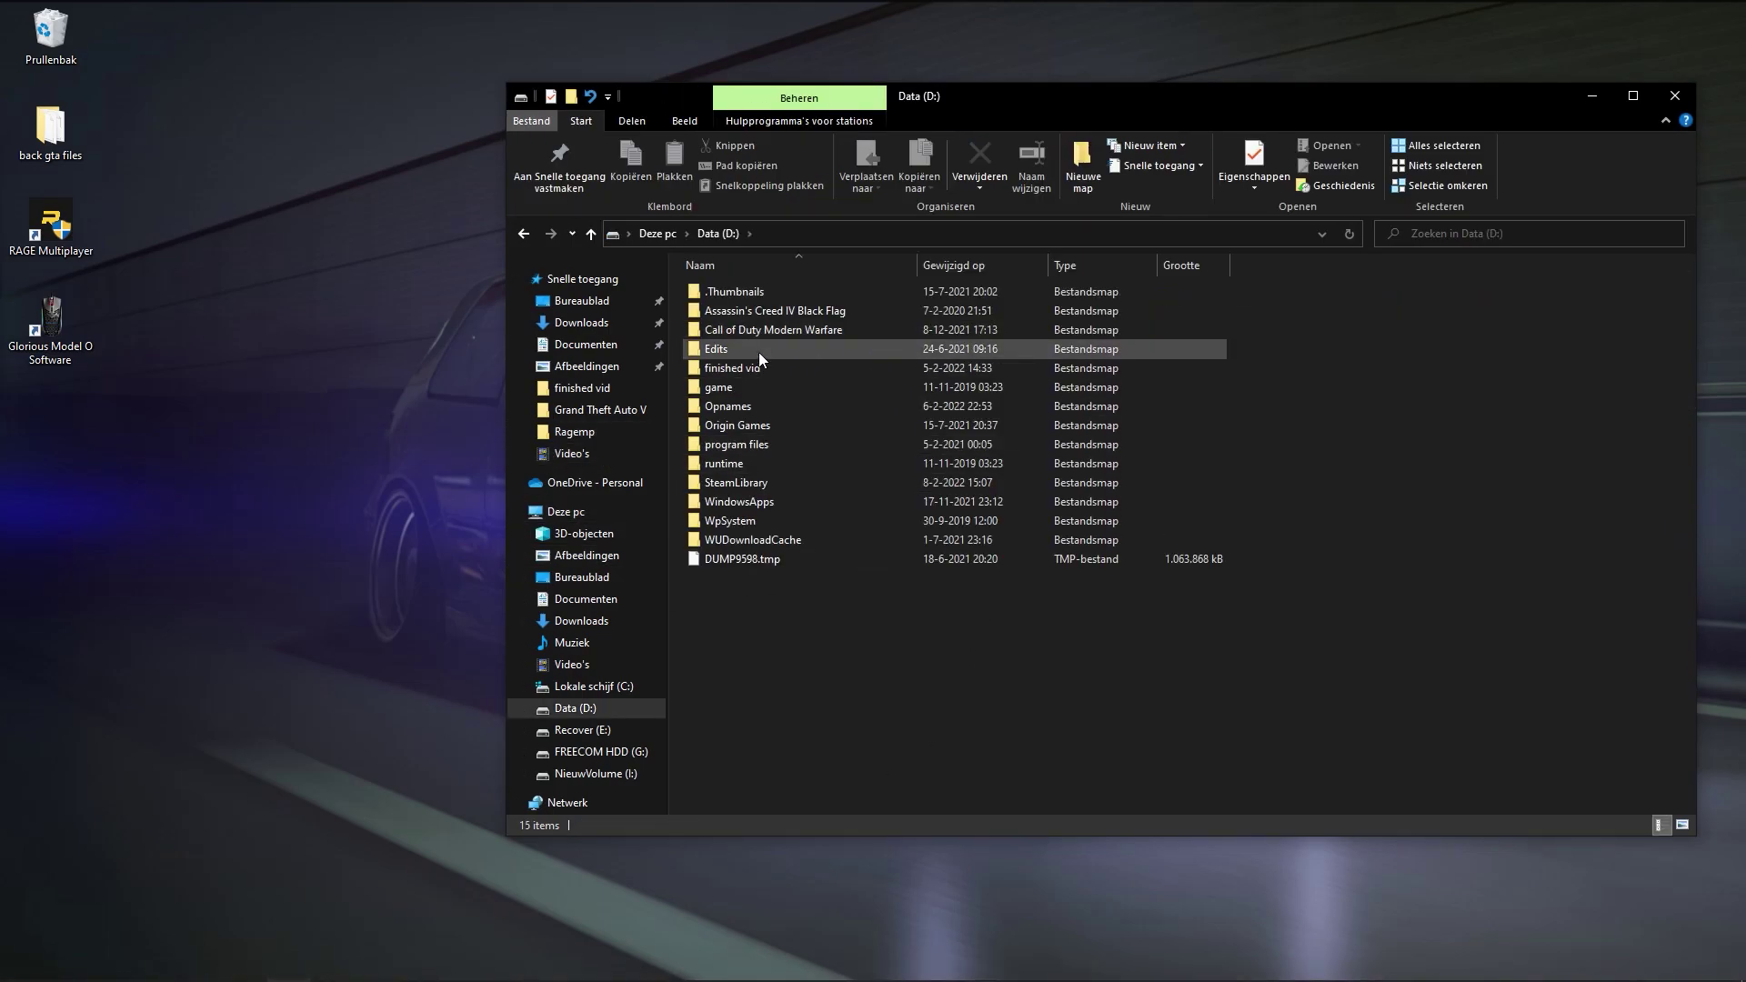
double_click(748, 482)
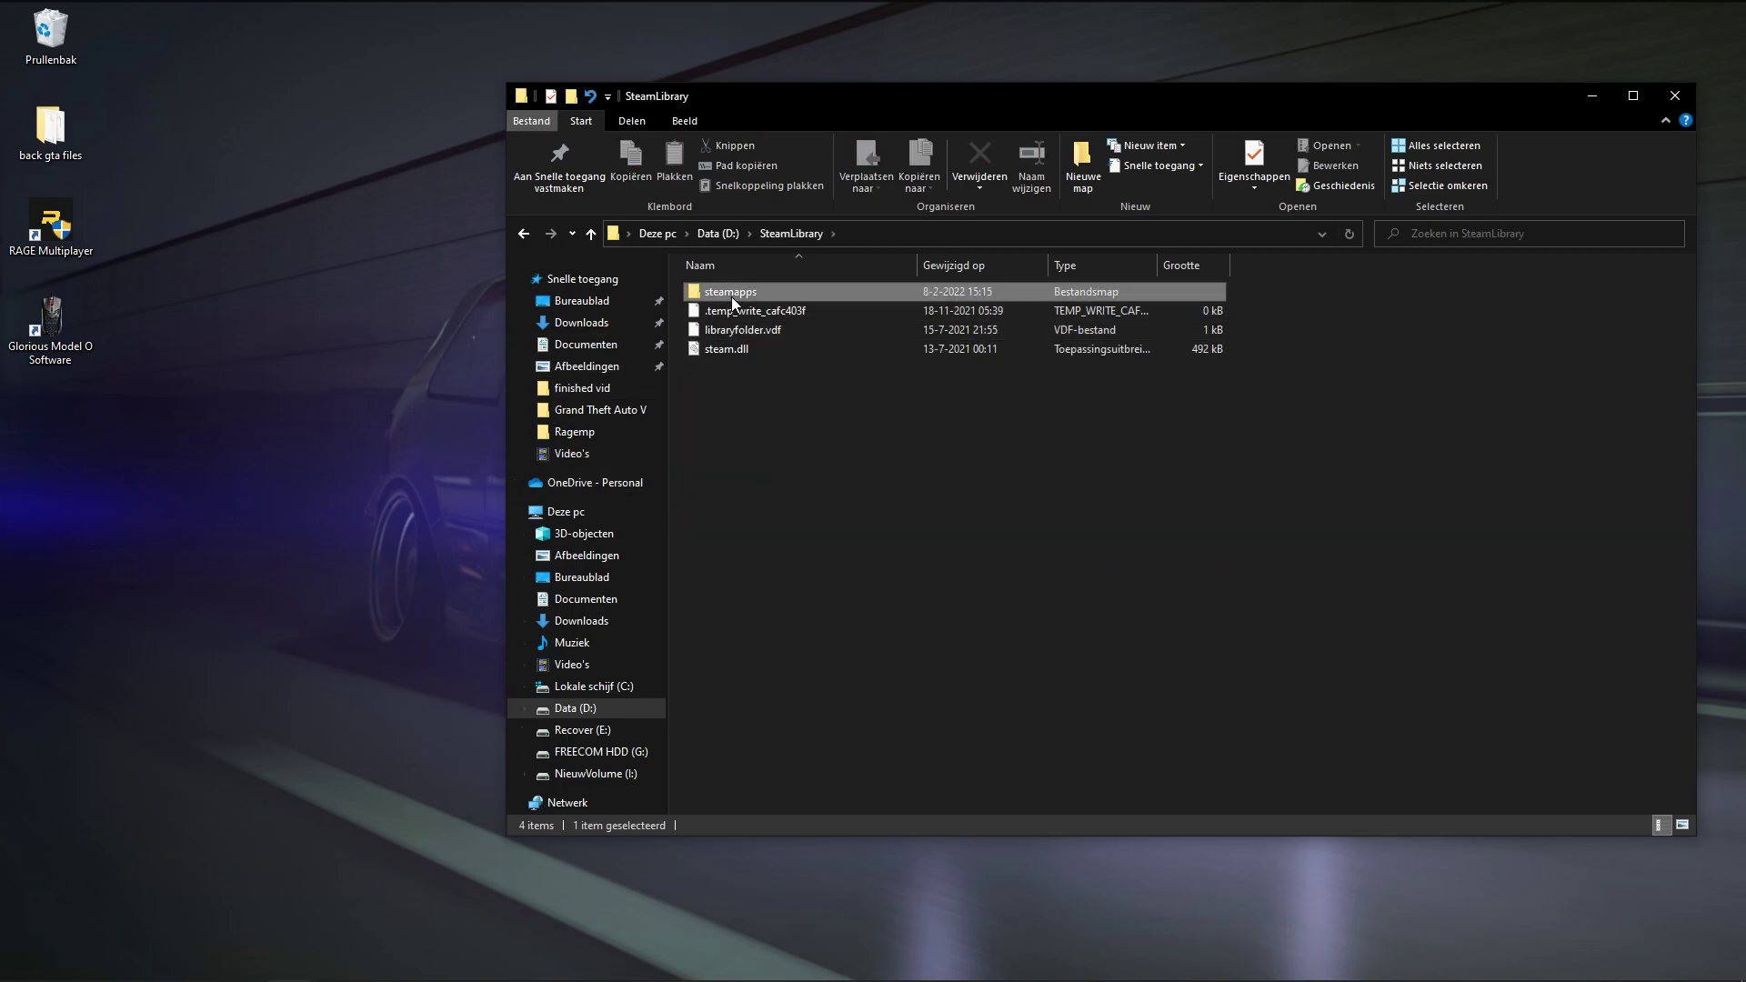
double_click(731, 297)
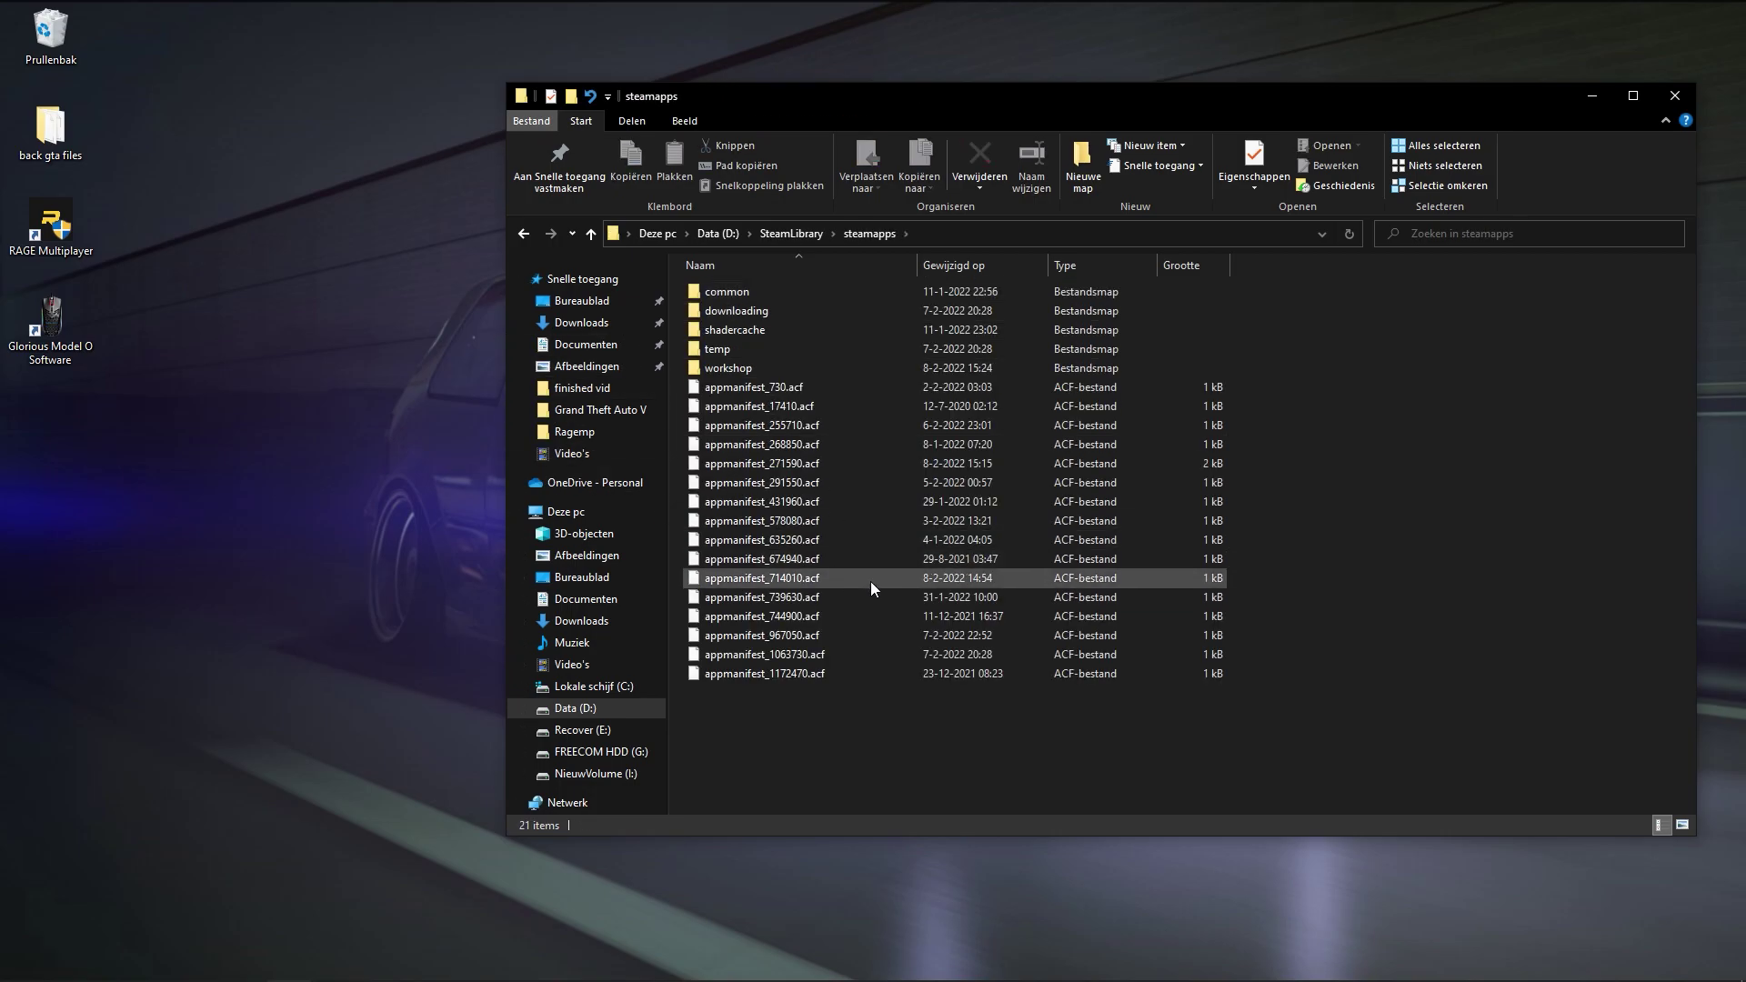
double_click(738, 297)
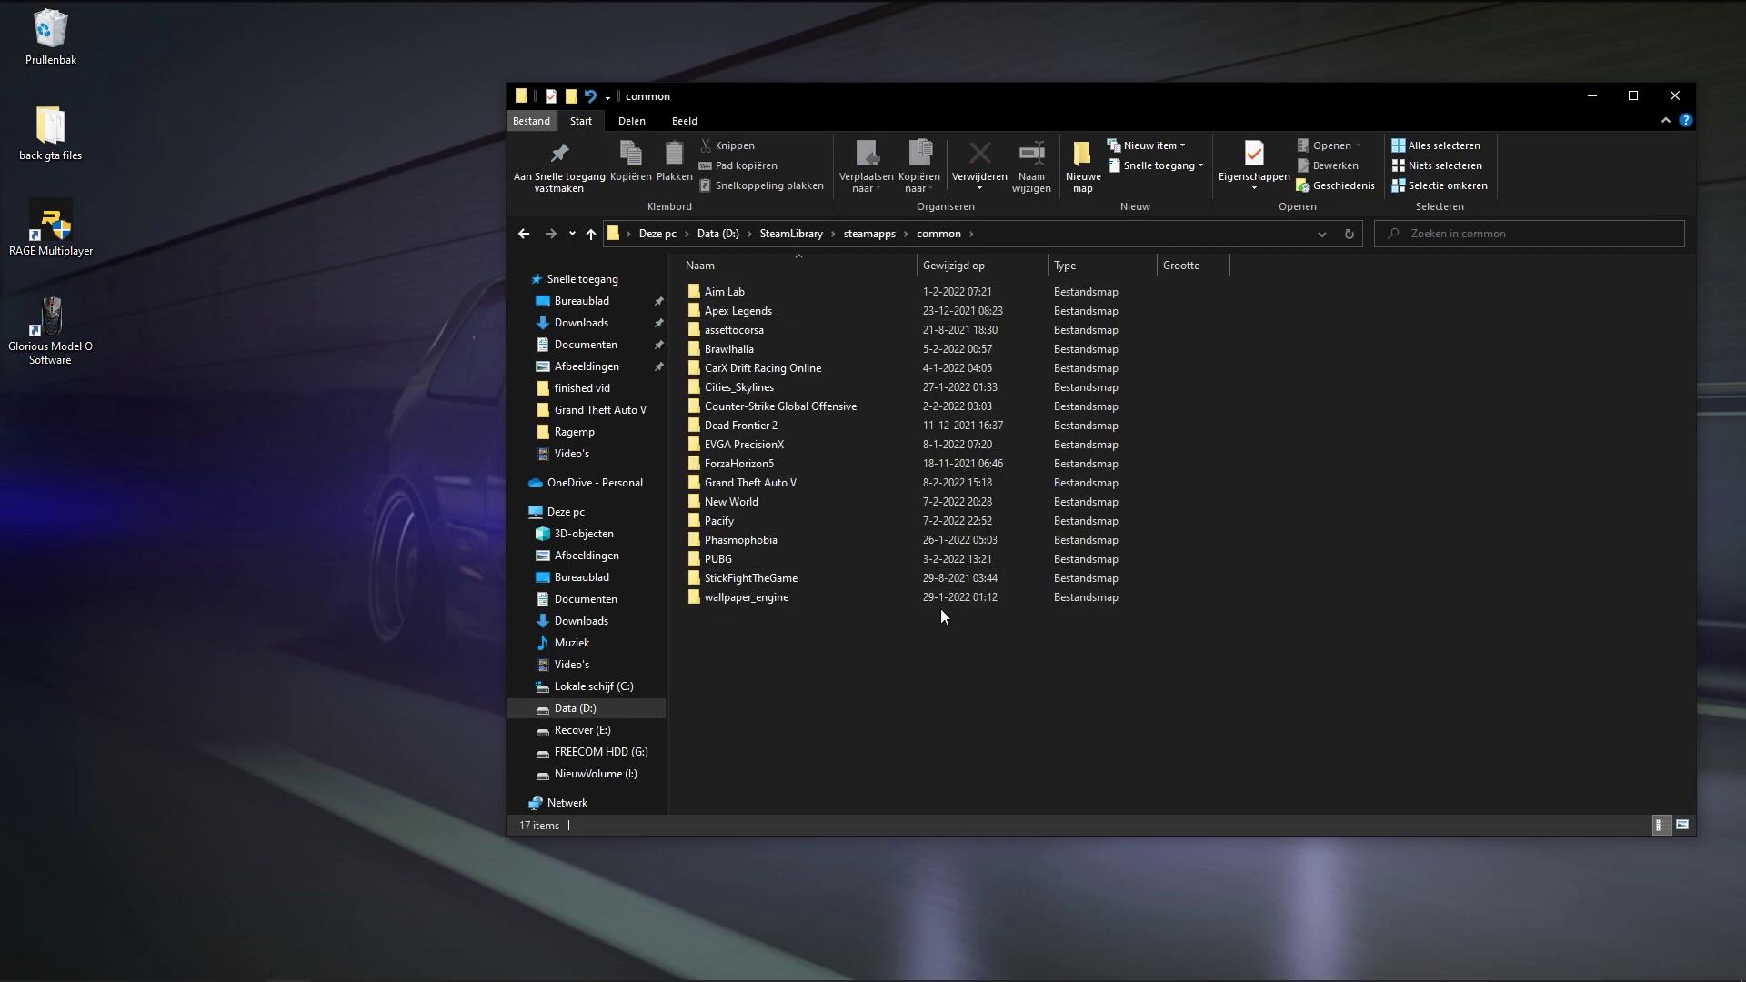
click(744, 482)
double_click(744, 482)
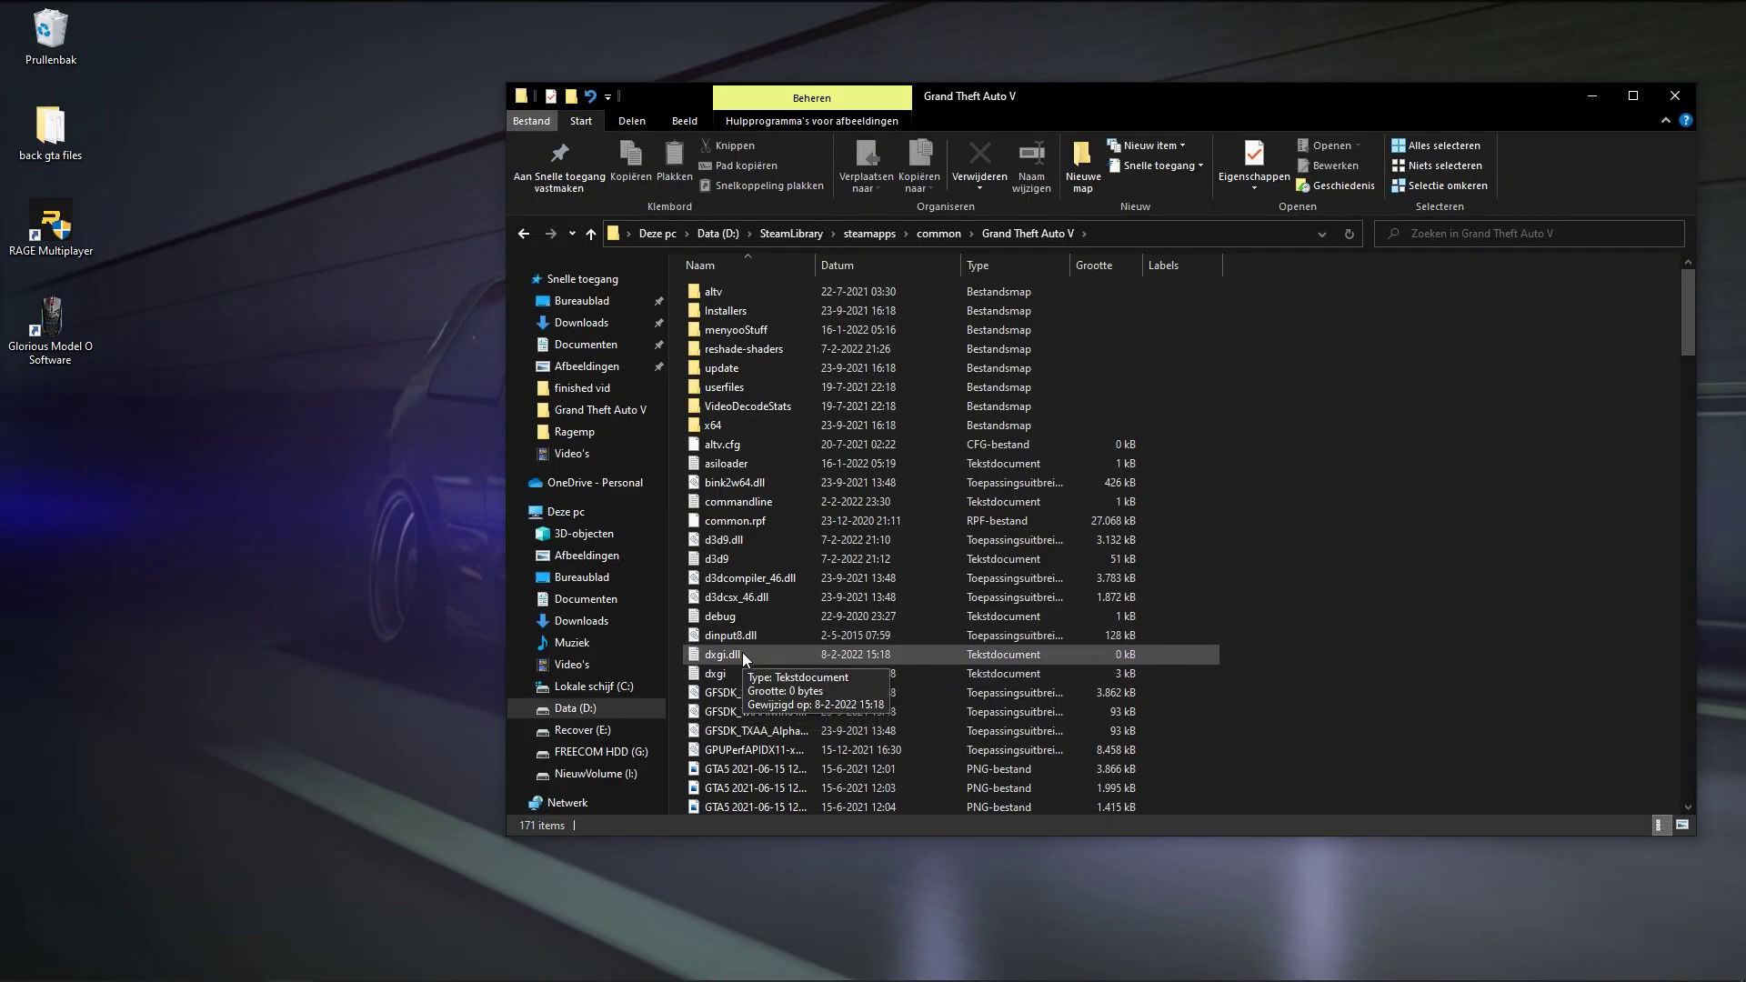
Delete the dxgi.dll file from the Grand Theft Auto V folder
click(911, 654)
right_click(746, 653)
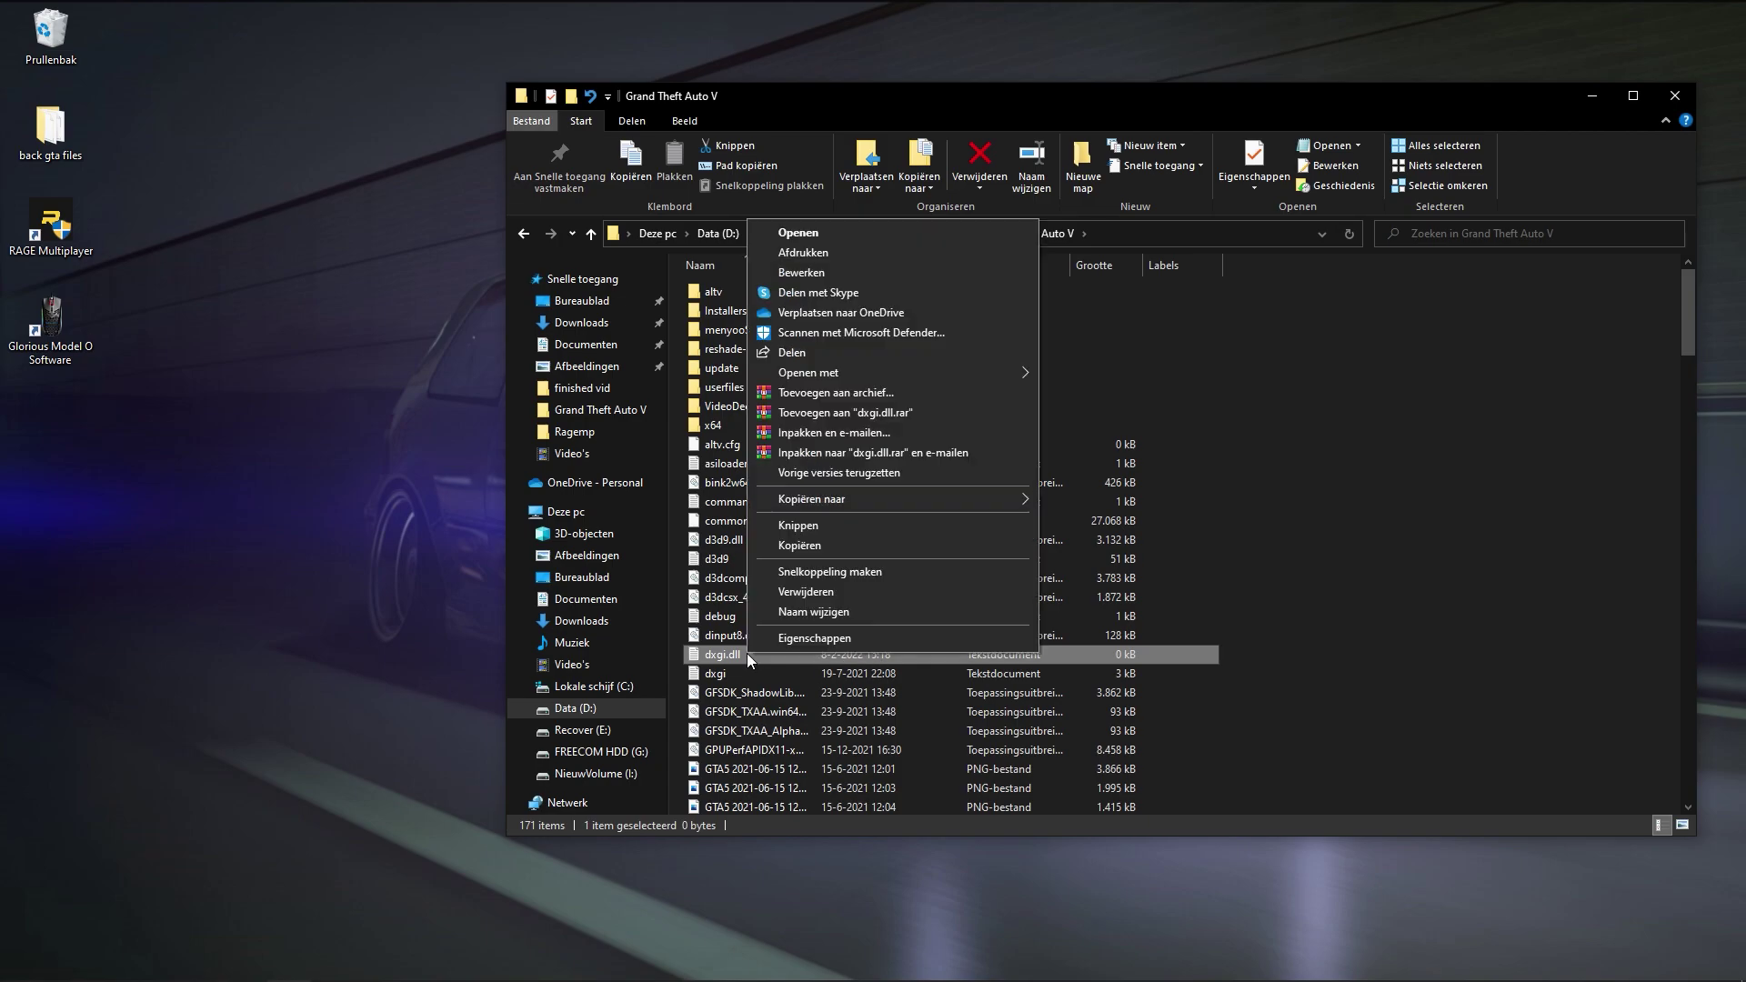
click(805, 597)
click(940, 567)
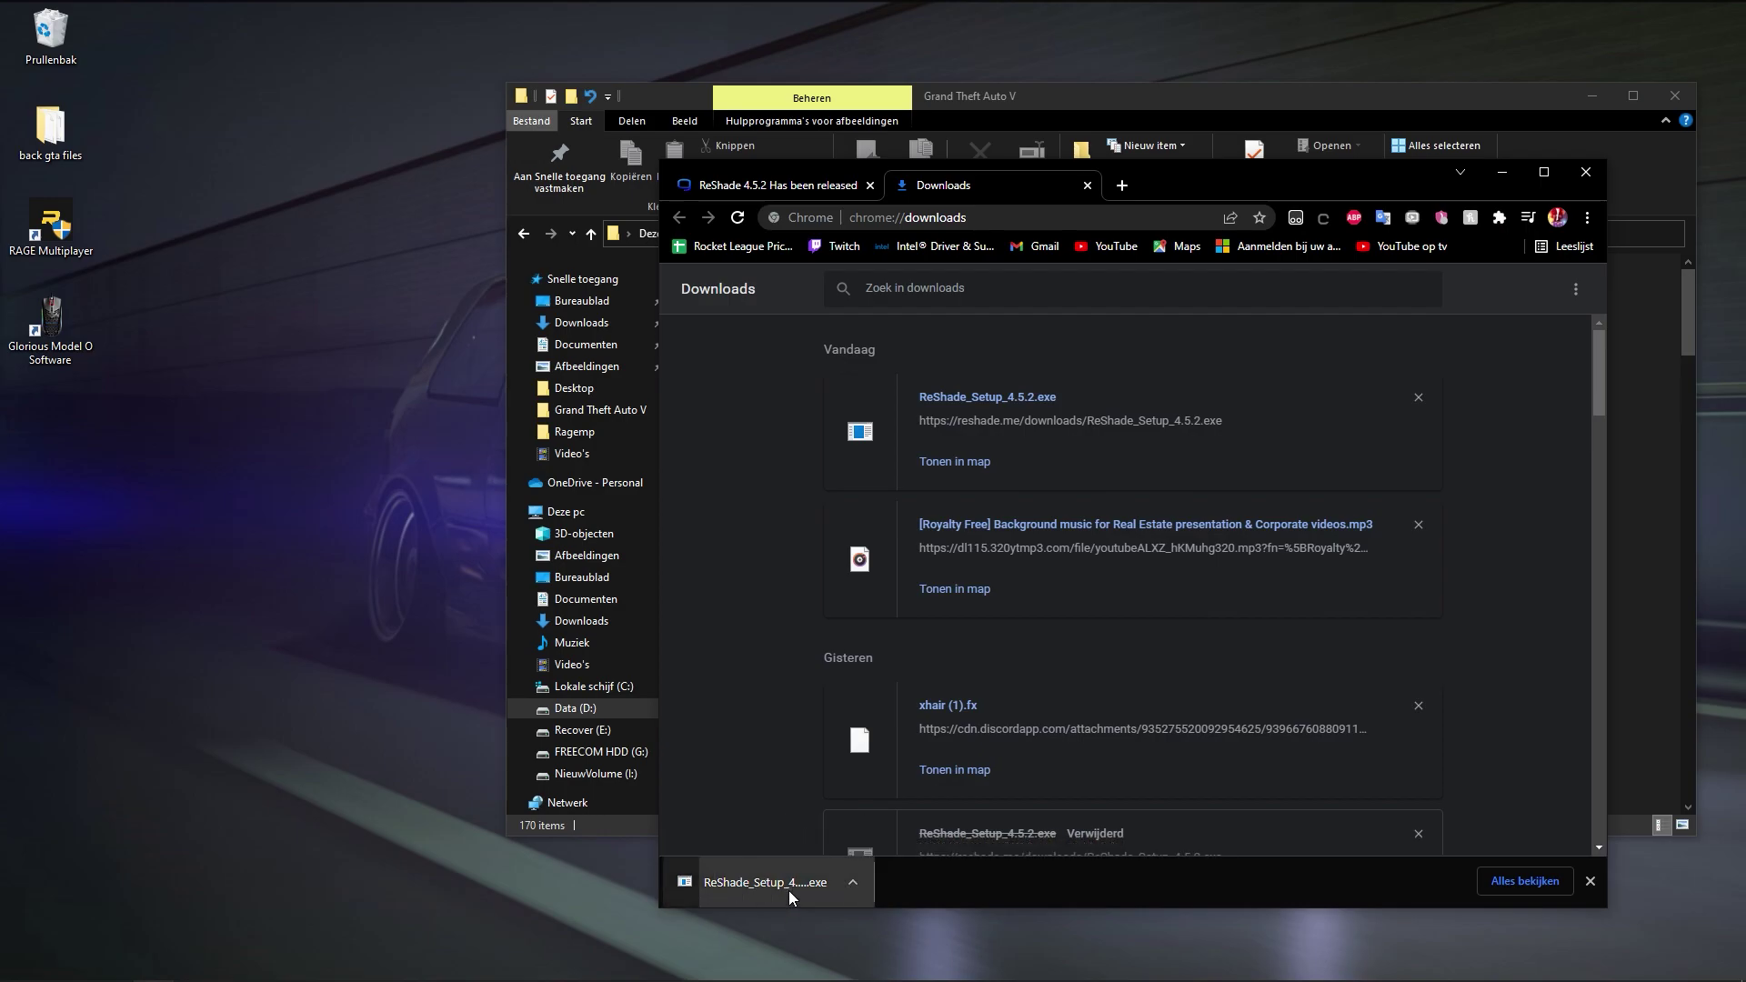
Place the downloaded ReShade_Setup_4.5.2.exe on the desktop and run it, accepting the security warning
drag(788, 891, 300, 520)
double_click(253, 413)
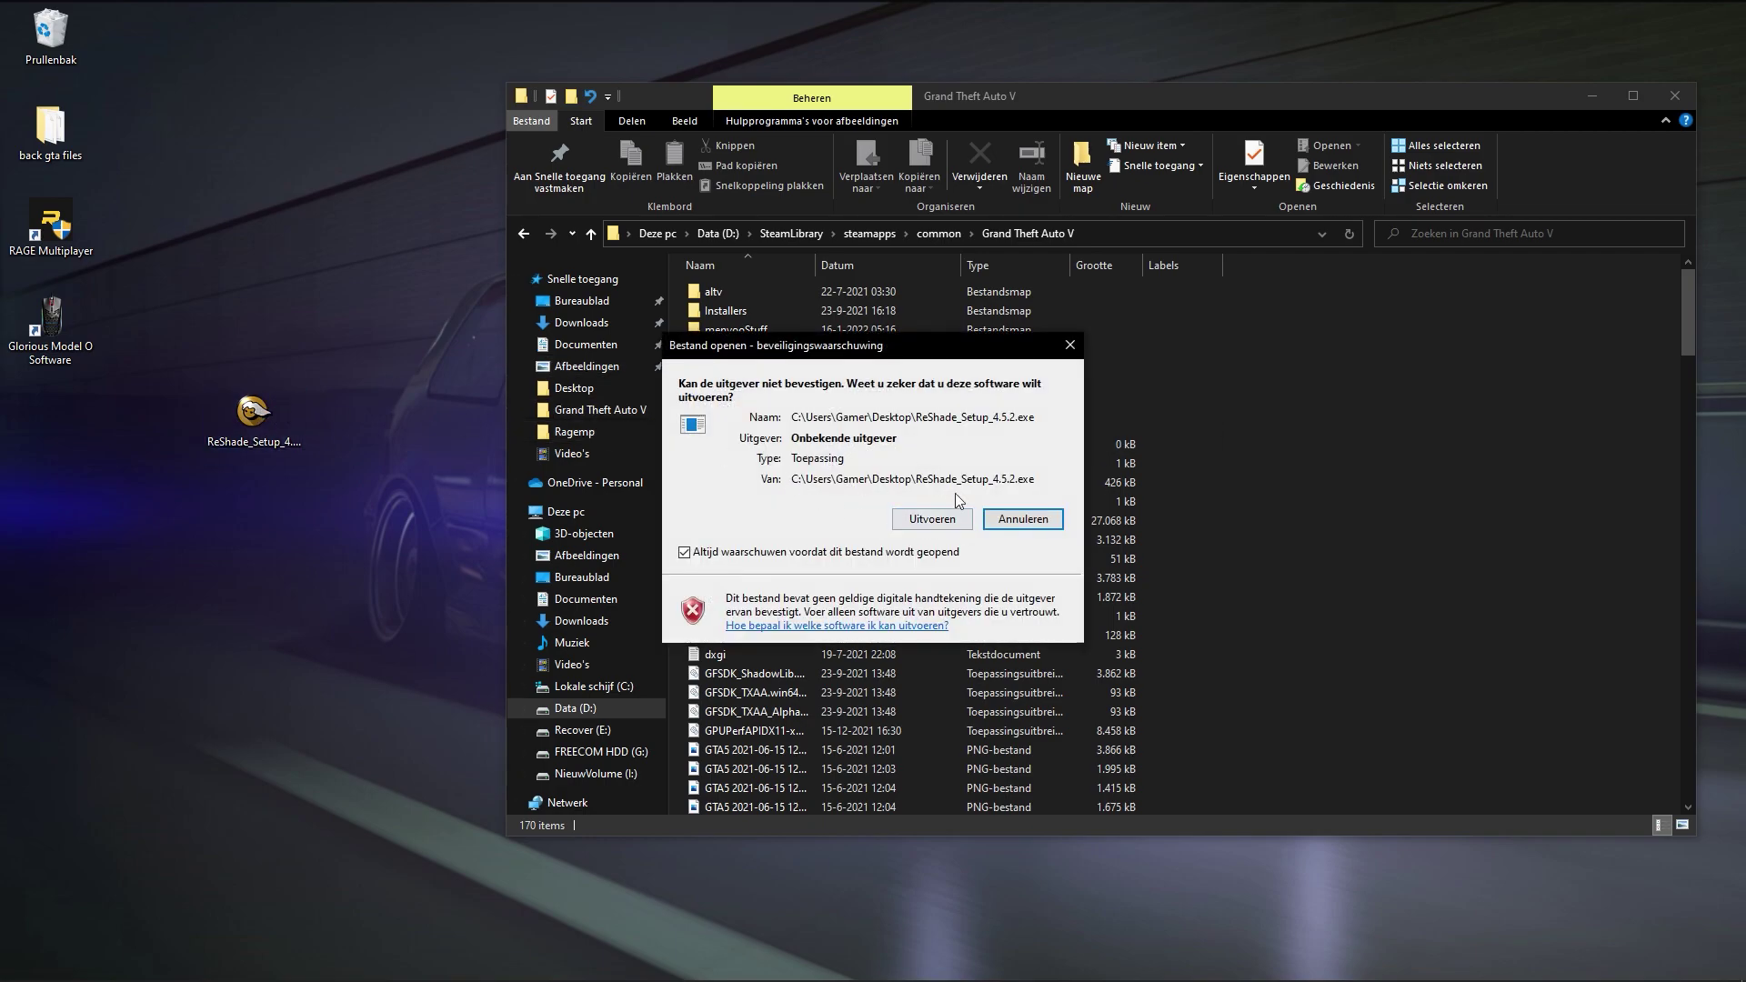
click(931, 526)
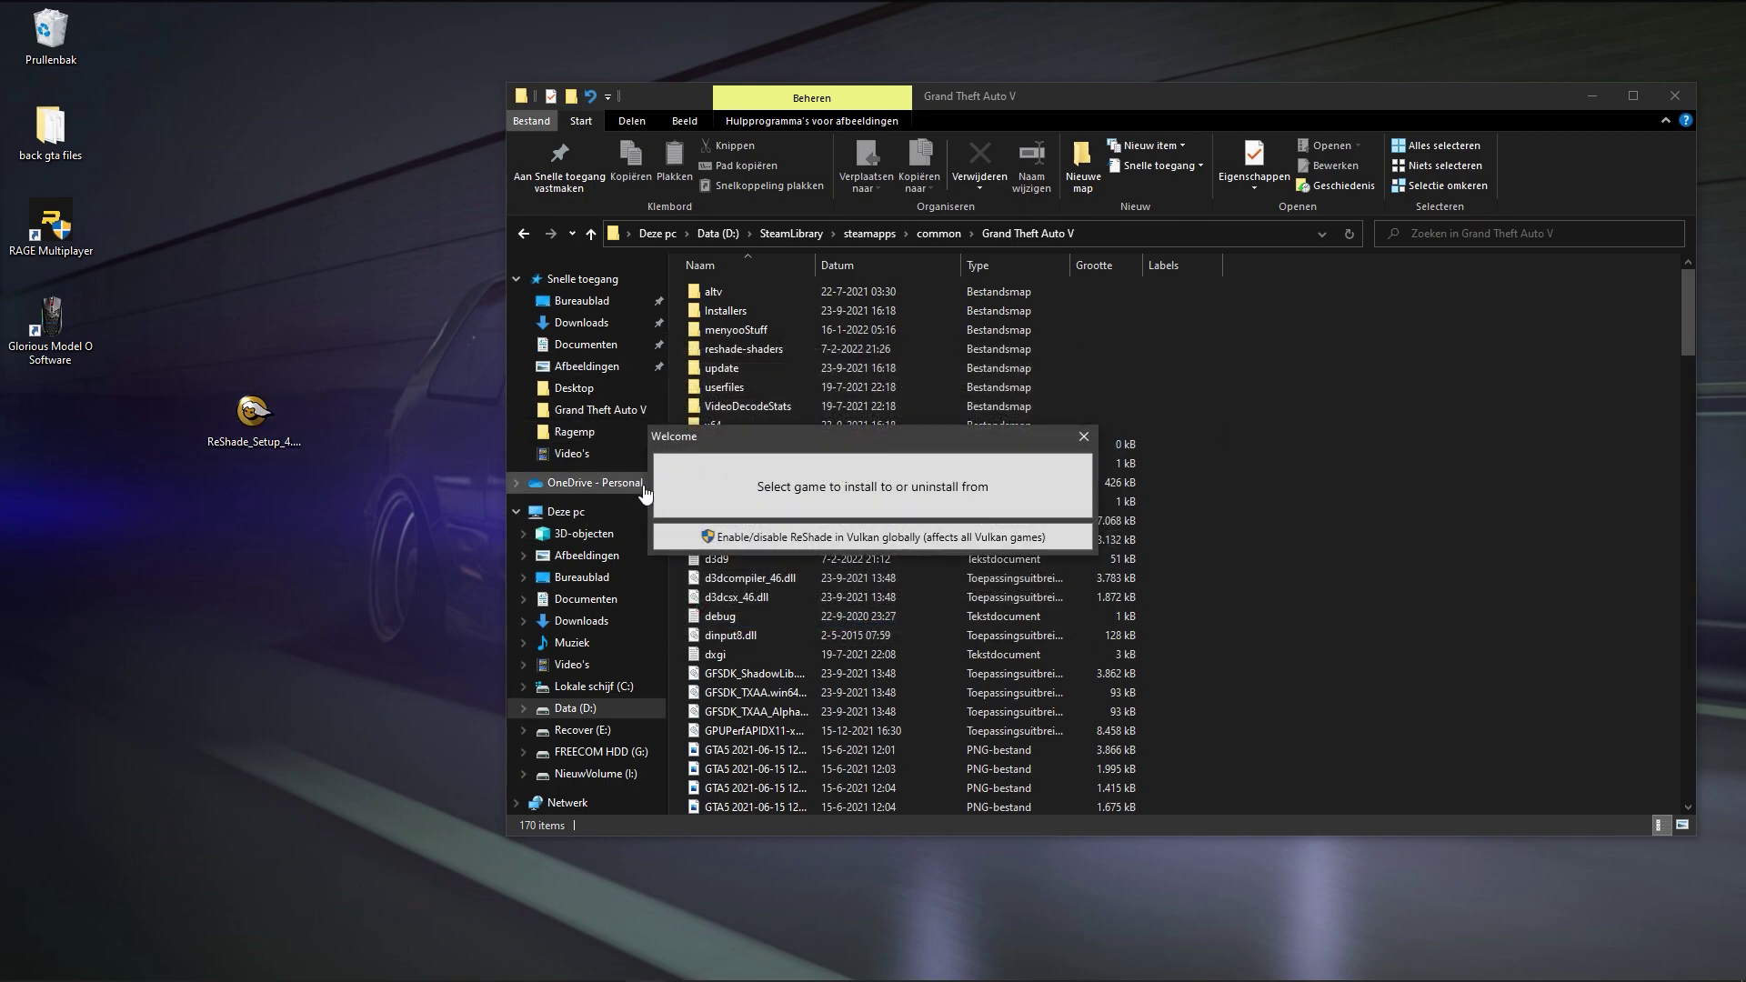
Select GTA5 in D:\SteamLibrary\steamapps\common\Grand Theft Auto V as the game for the ReShade setup
click(845, 488)
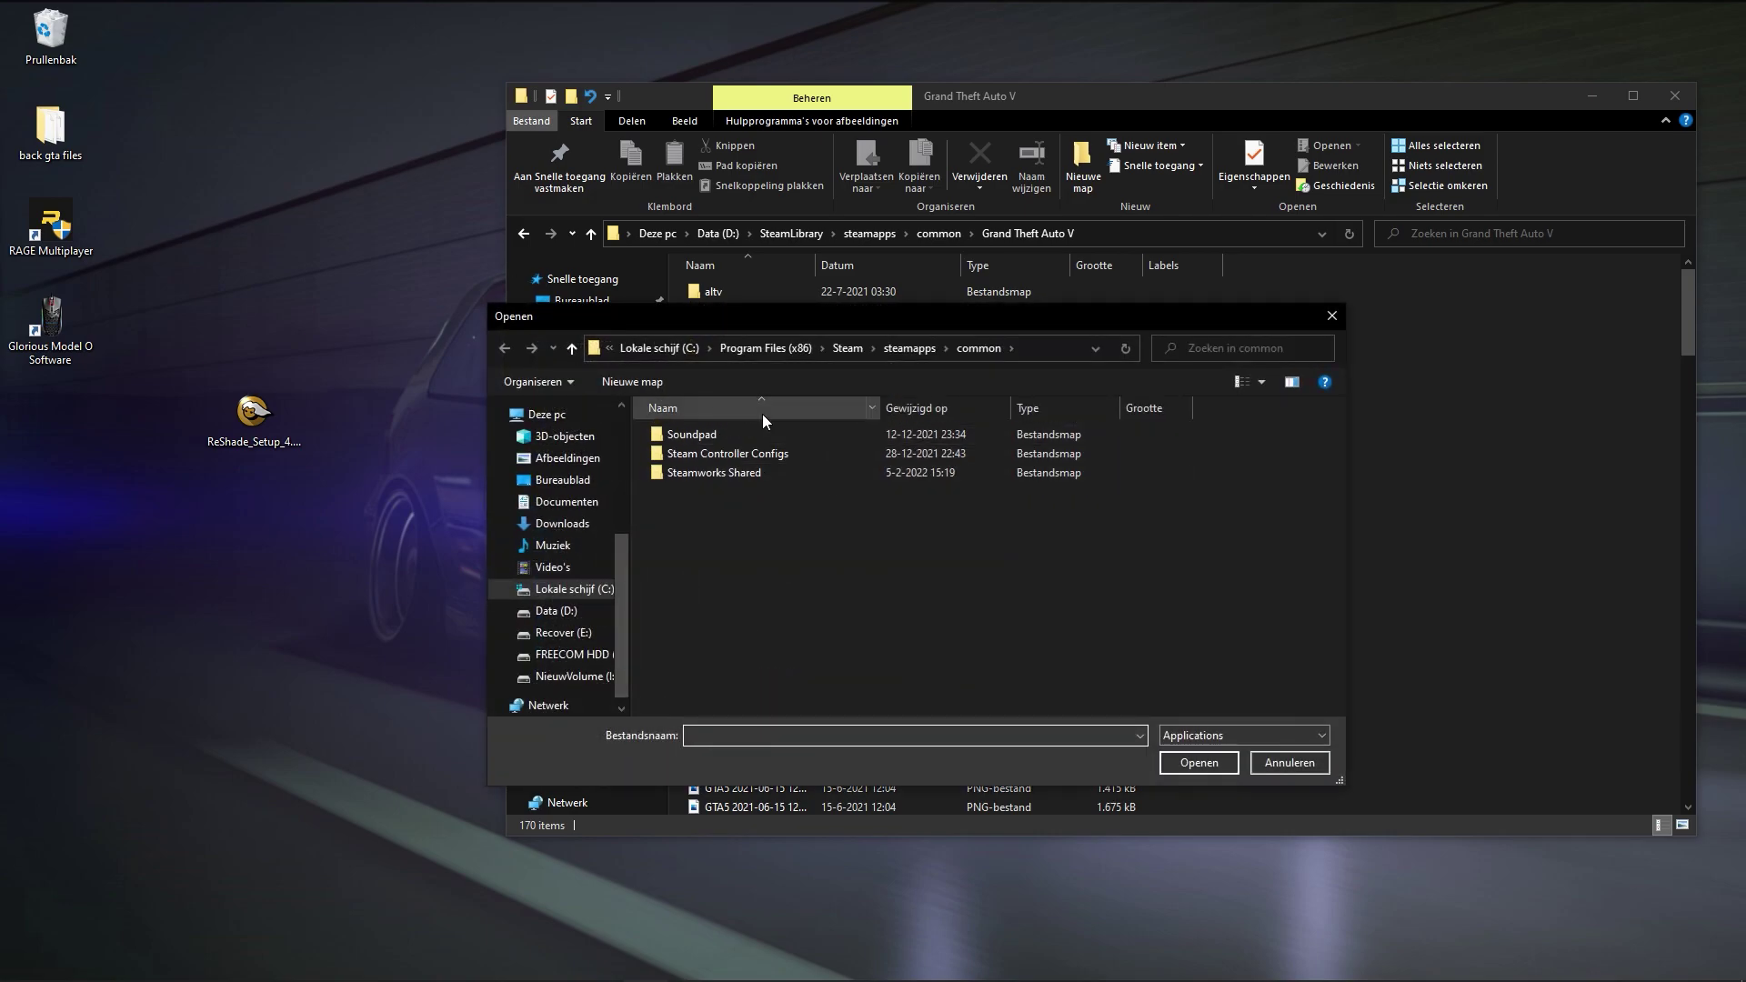
click(553, 612)
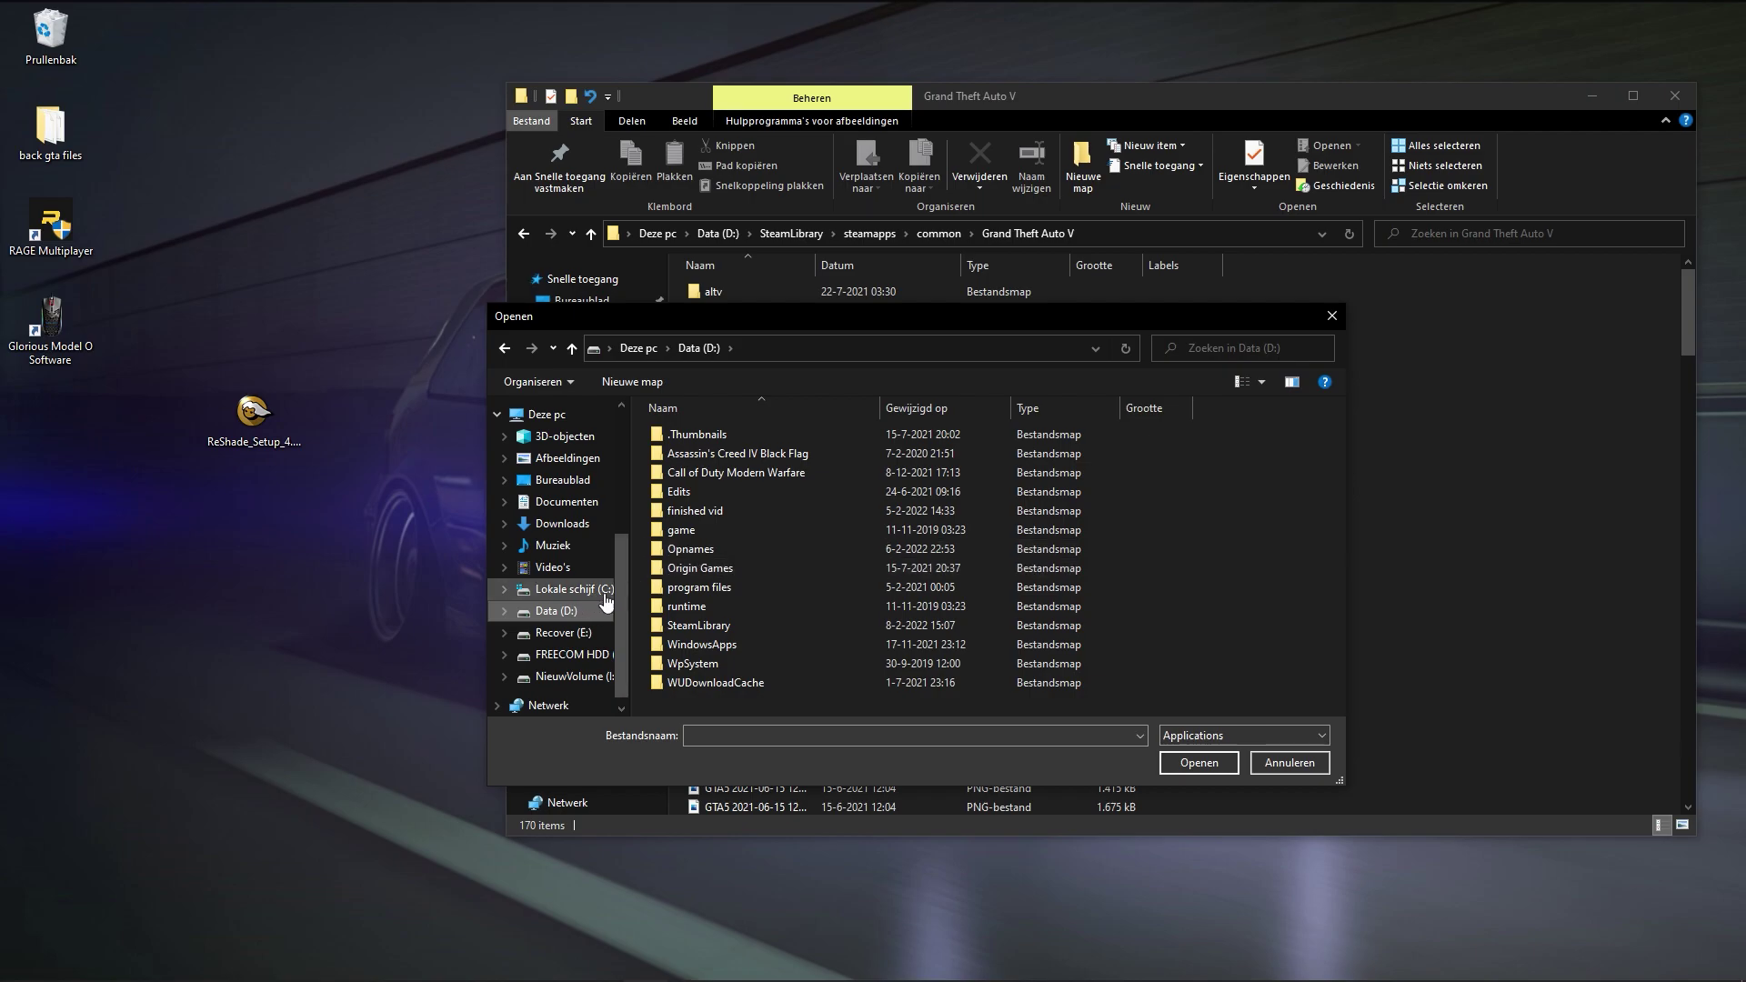
double_click(705, 626)
double_click(693, 435)
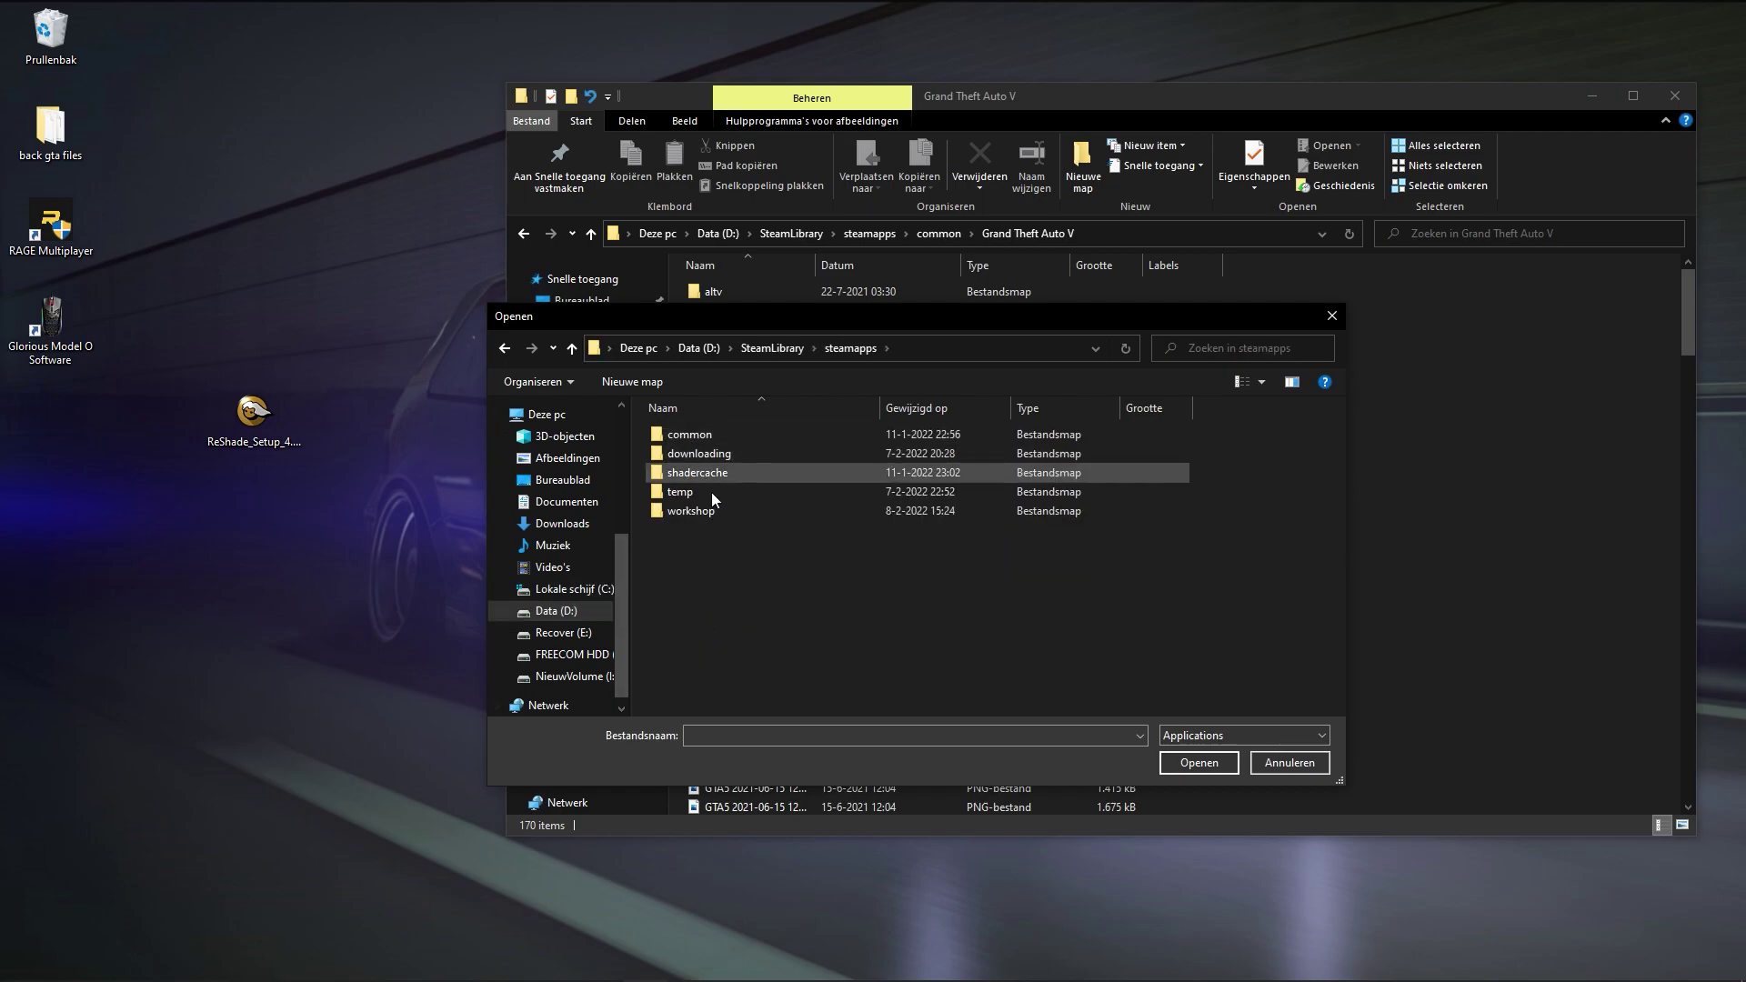
double_click(698, 434)
double_click(713, 628)
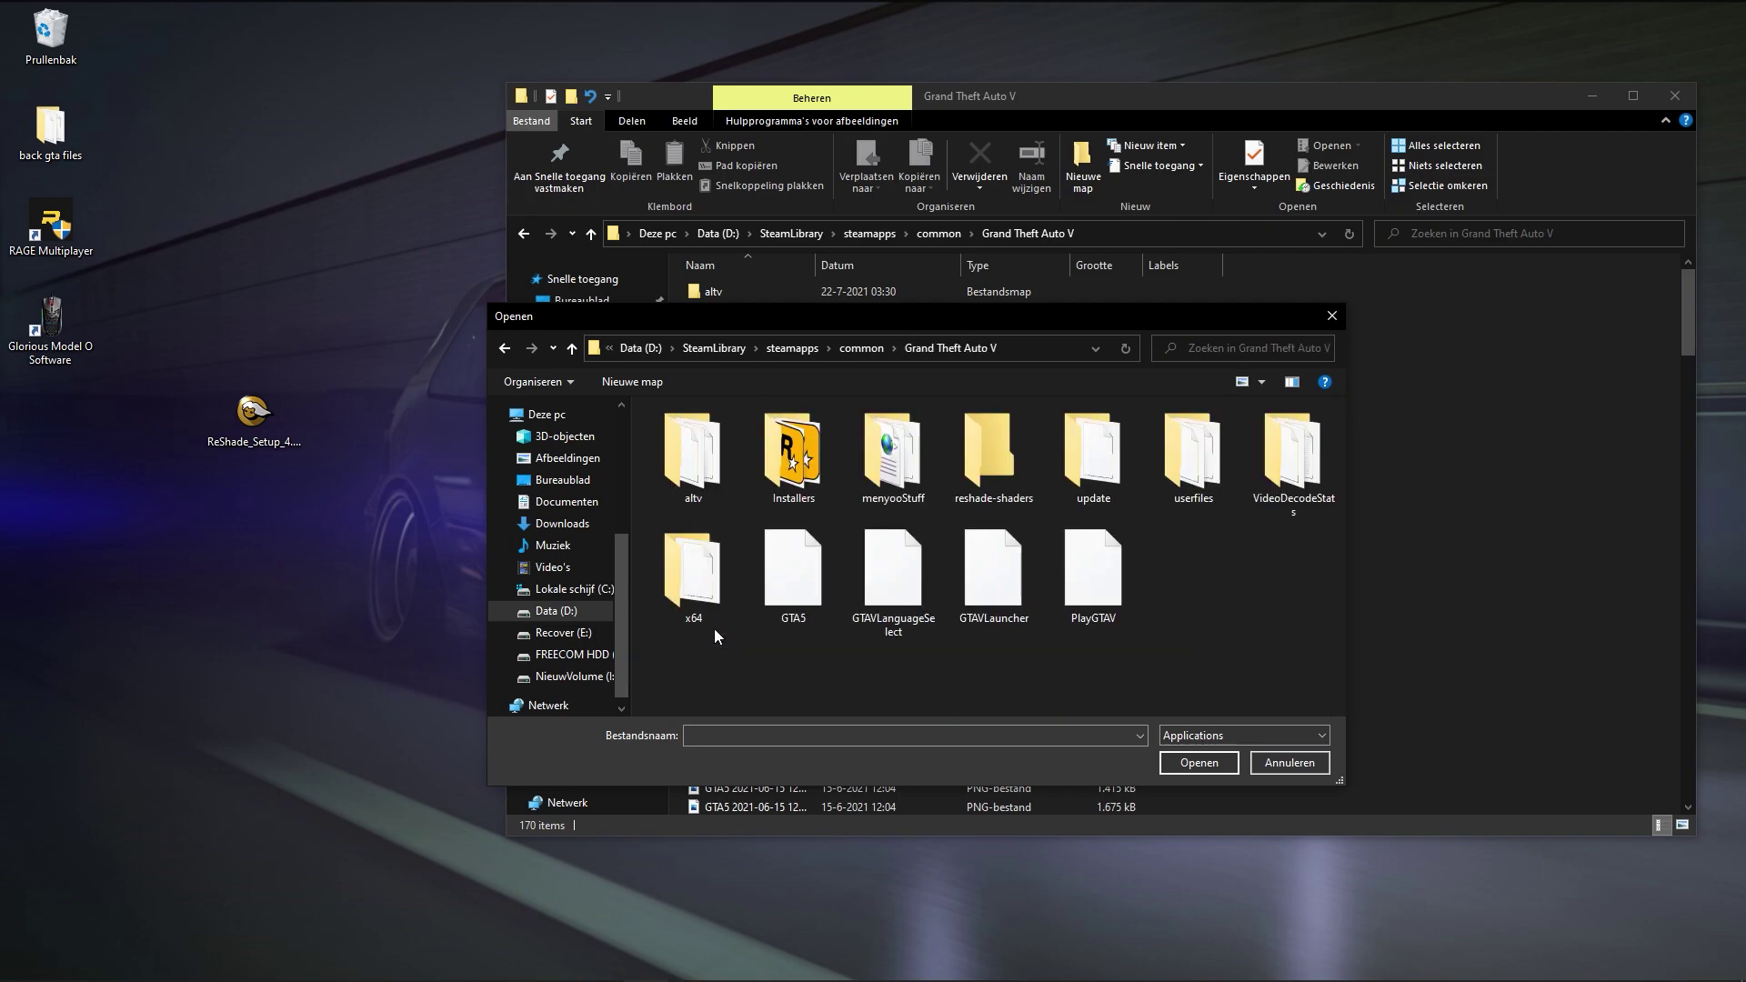
double_click(791, 582)
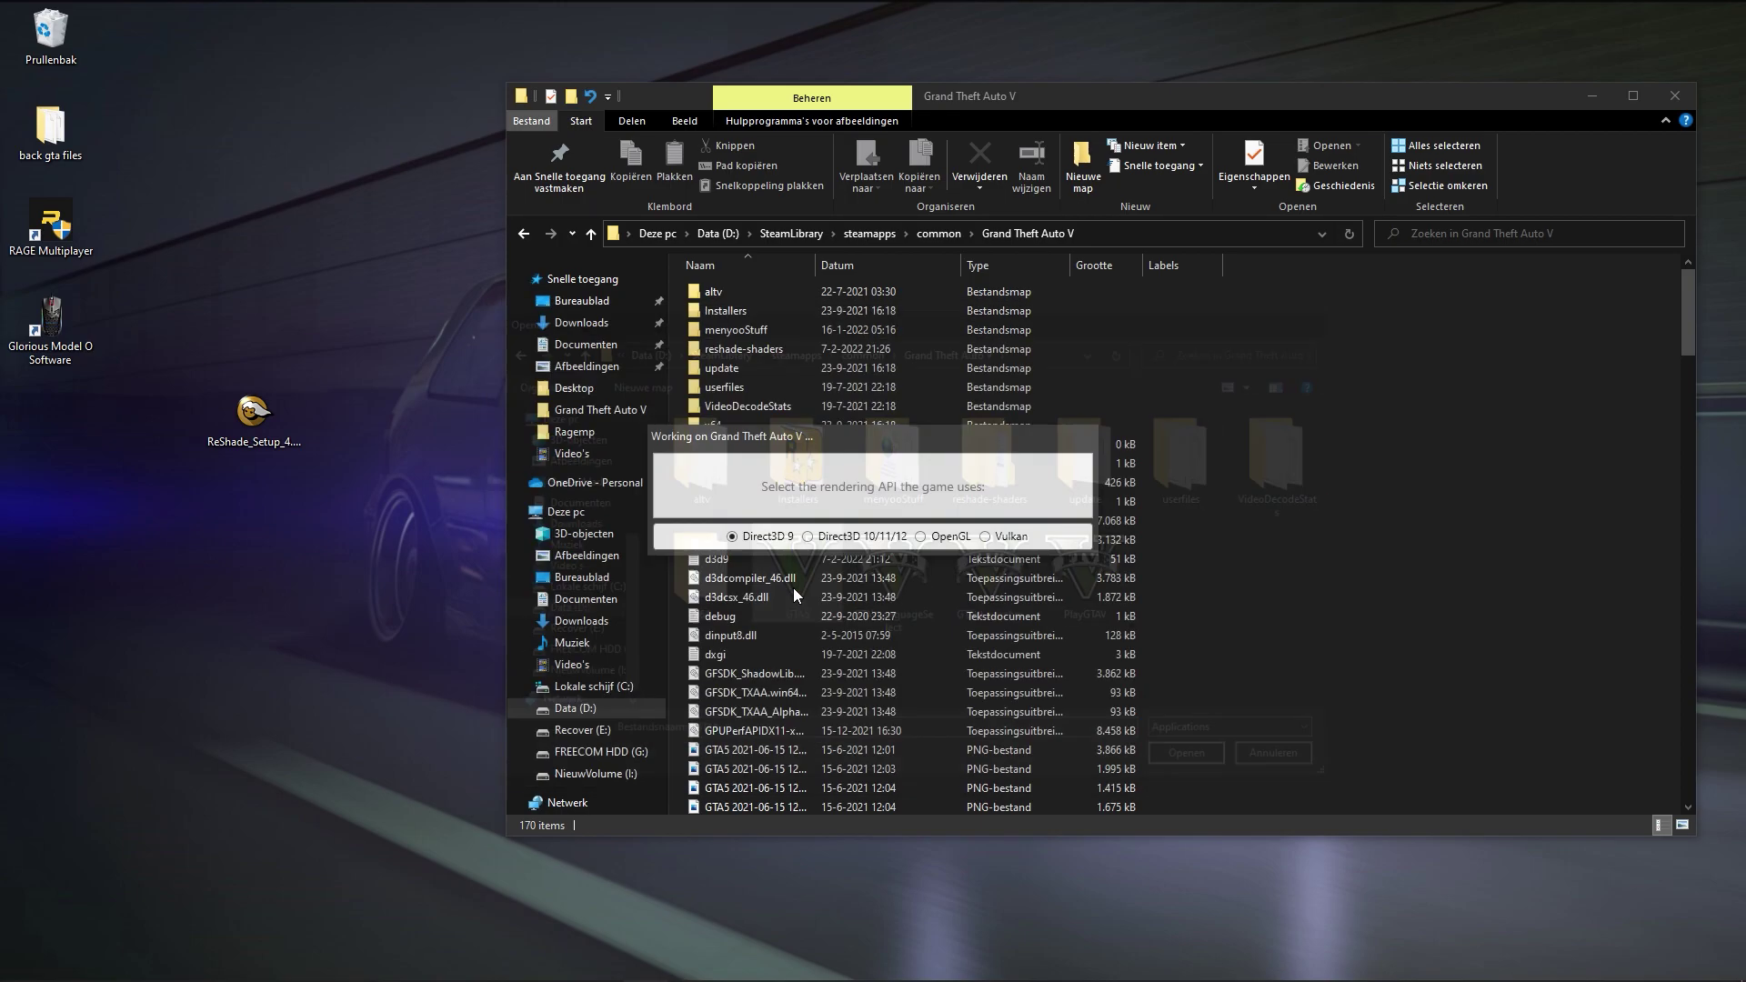
Choose Direct3D 9 as the rendering API, uninstall the existing ReShade installation, and close the setup
click(761, 540)
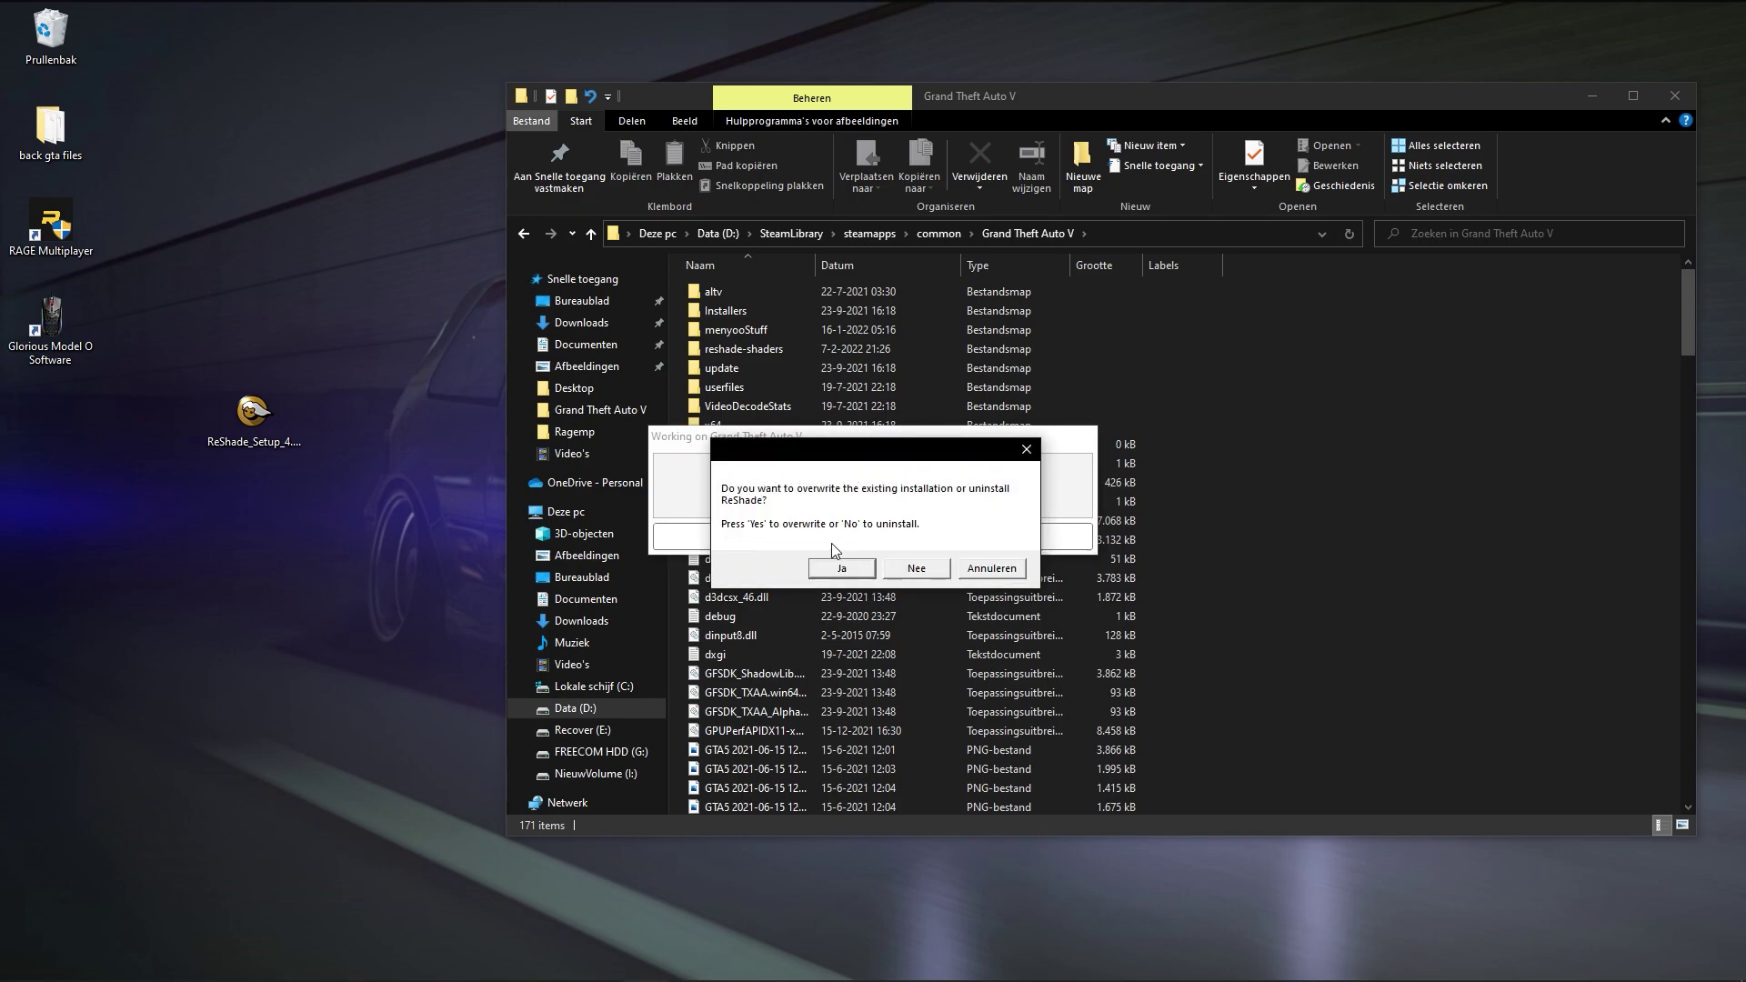
click(919, 573)
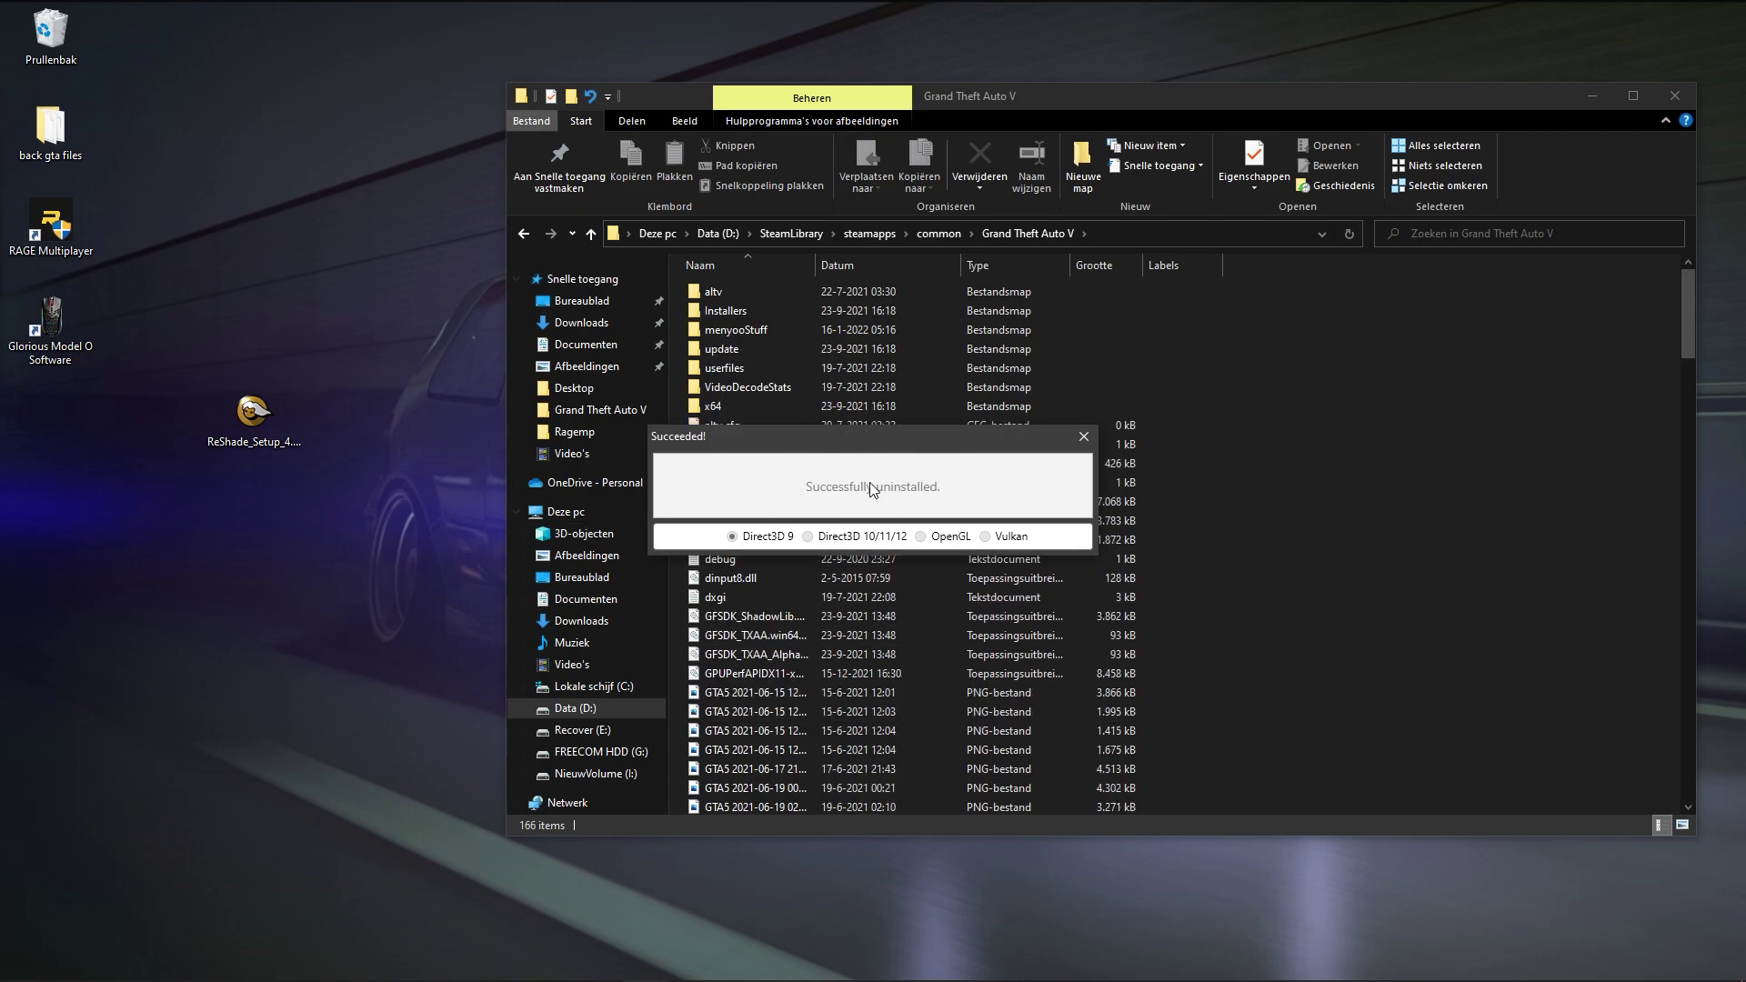
click(1083, 439)
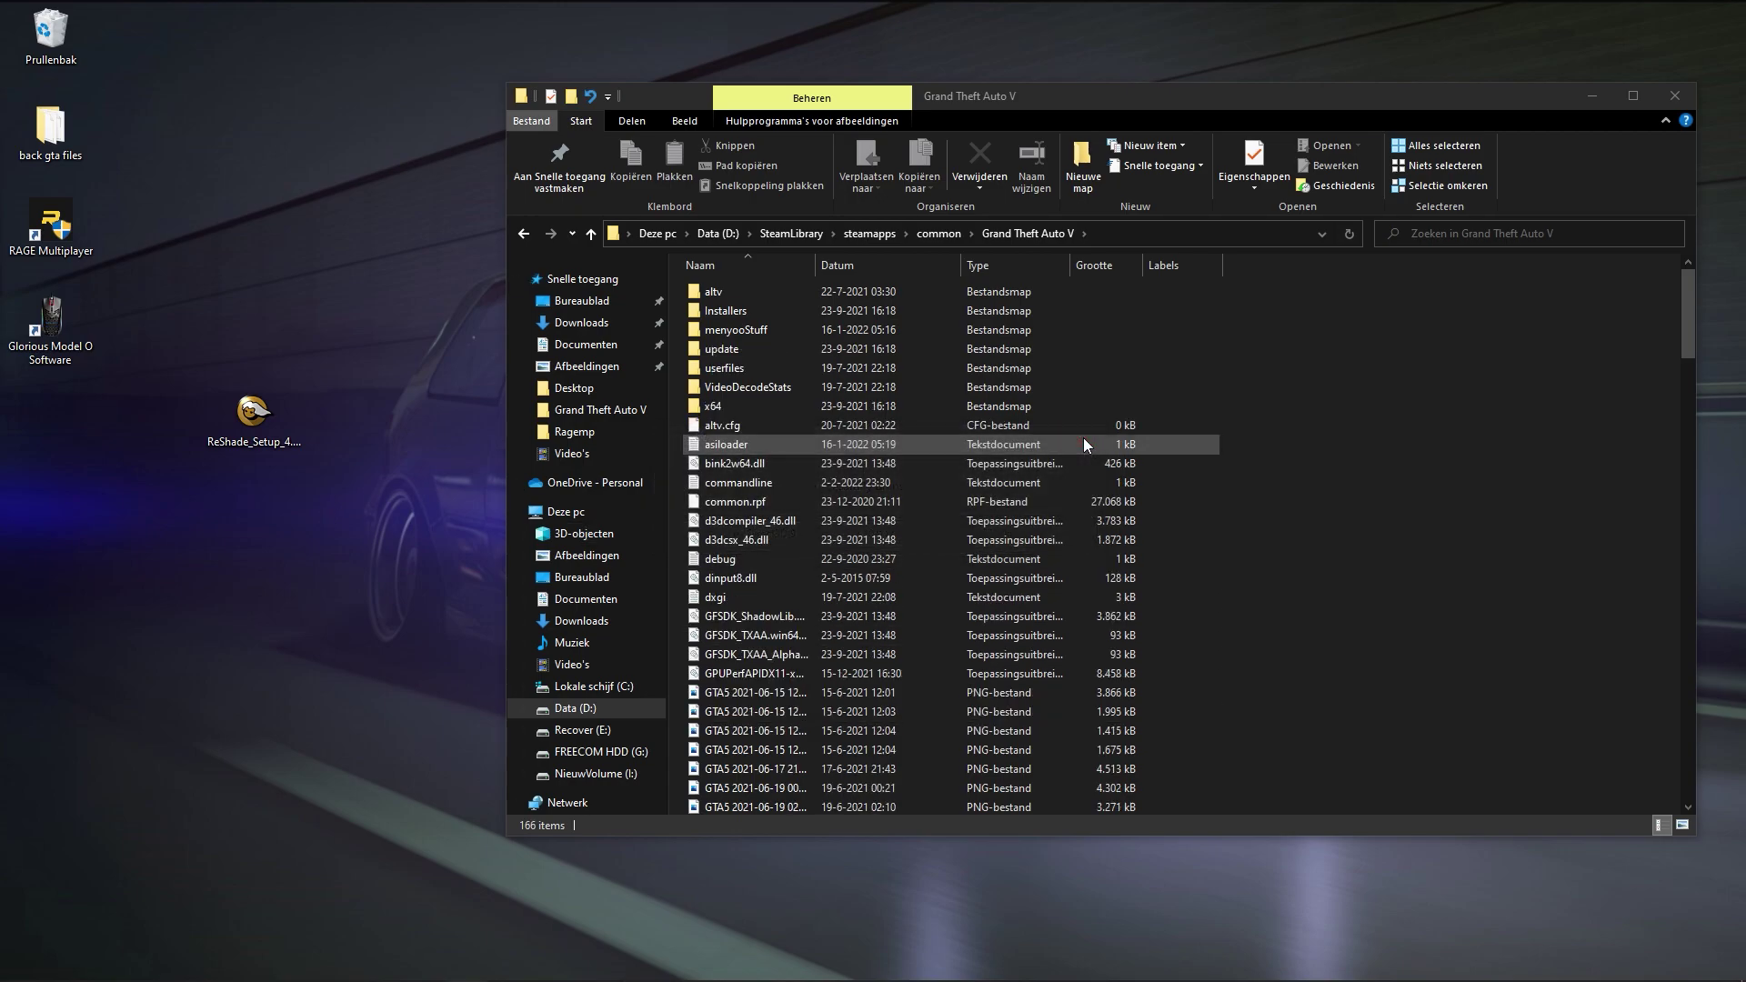
Run the ReShade setup from the desktop again and select GTA5 in D:\SteamLibrary\steamapps\common\Grand Theft Auto V as the game
double_click(256, 418)
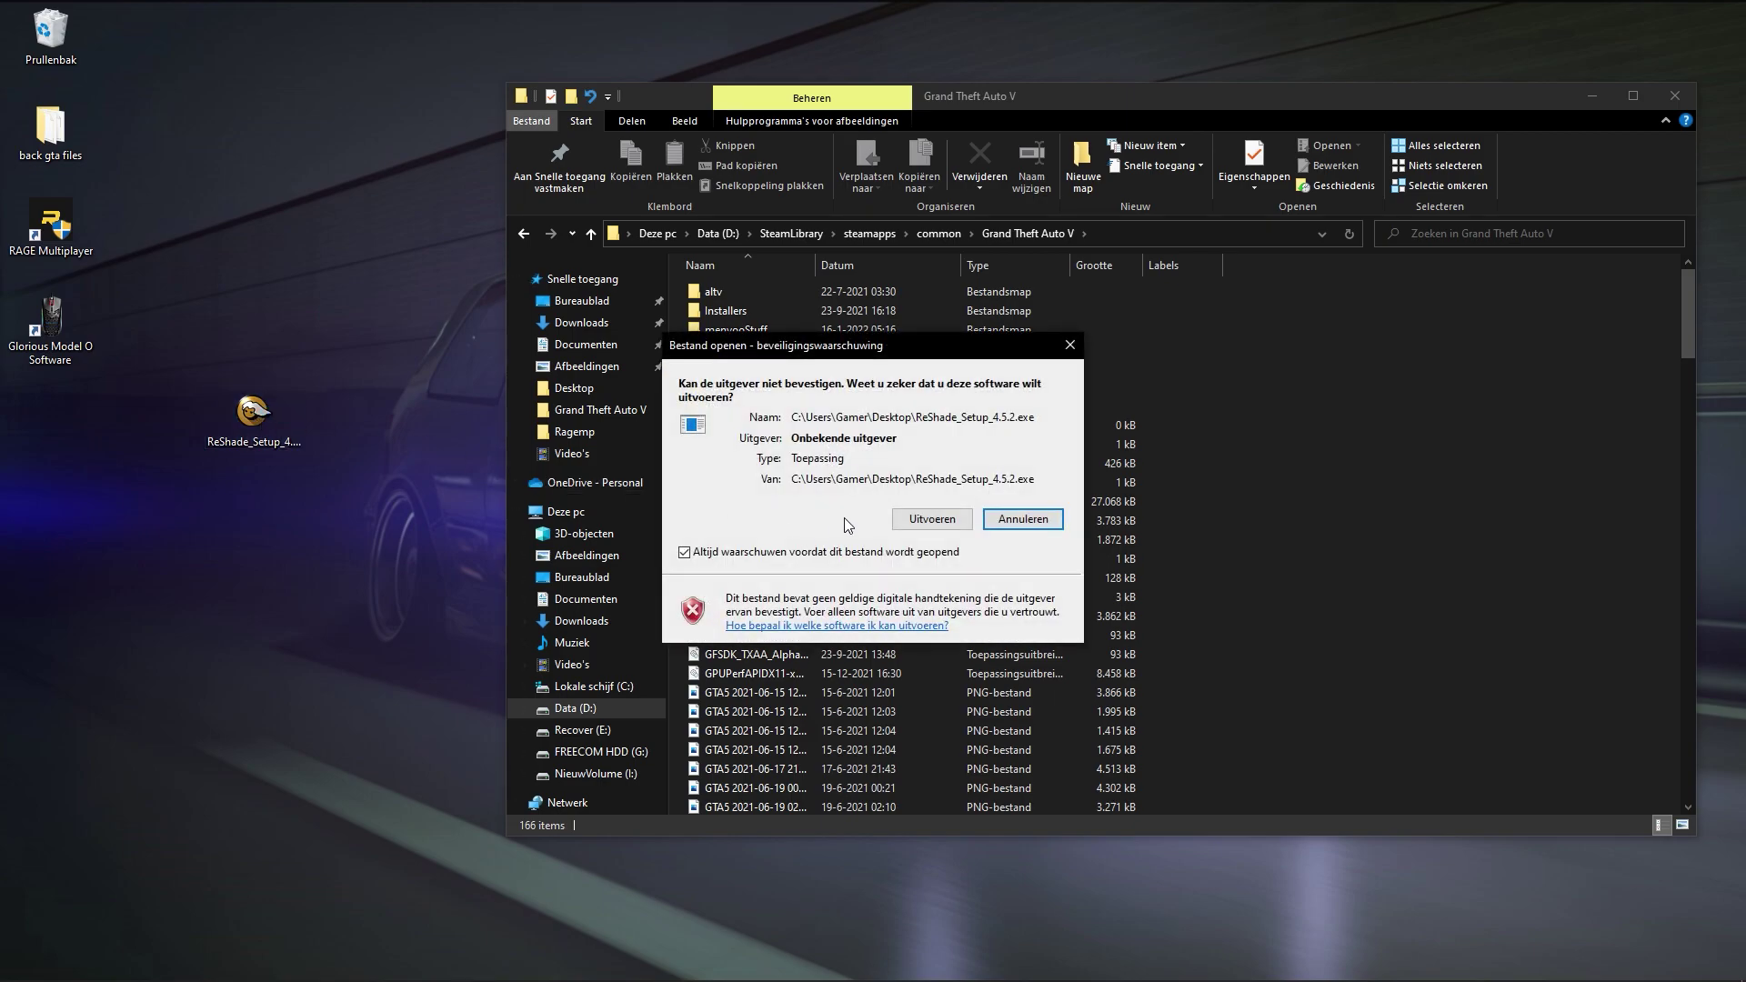
click(904, 515)
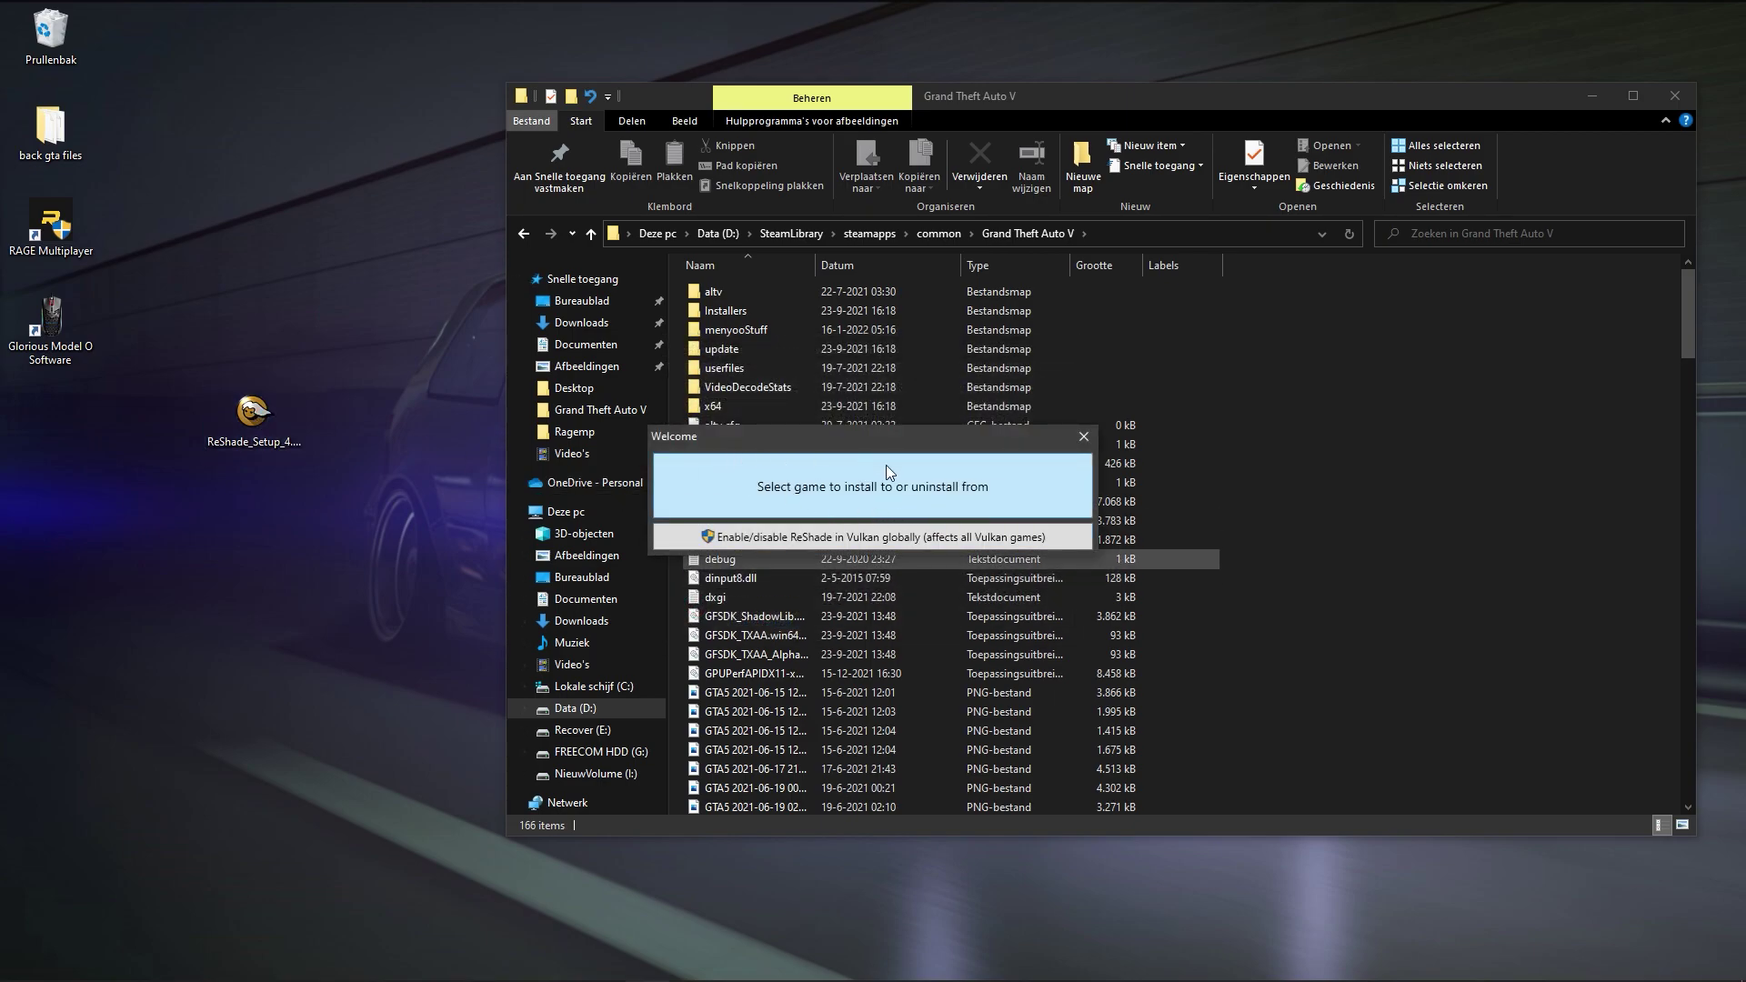
click(834, 486)
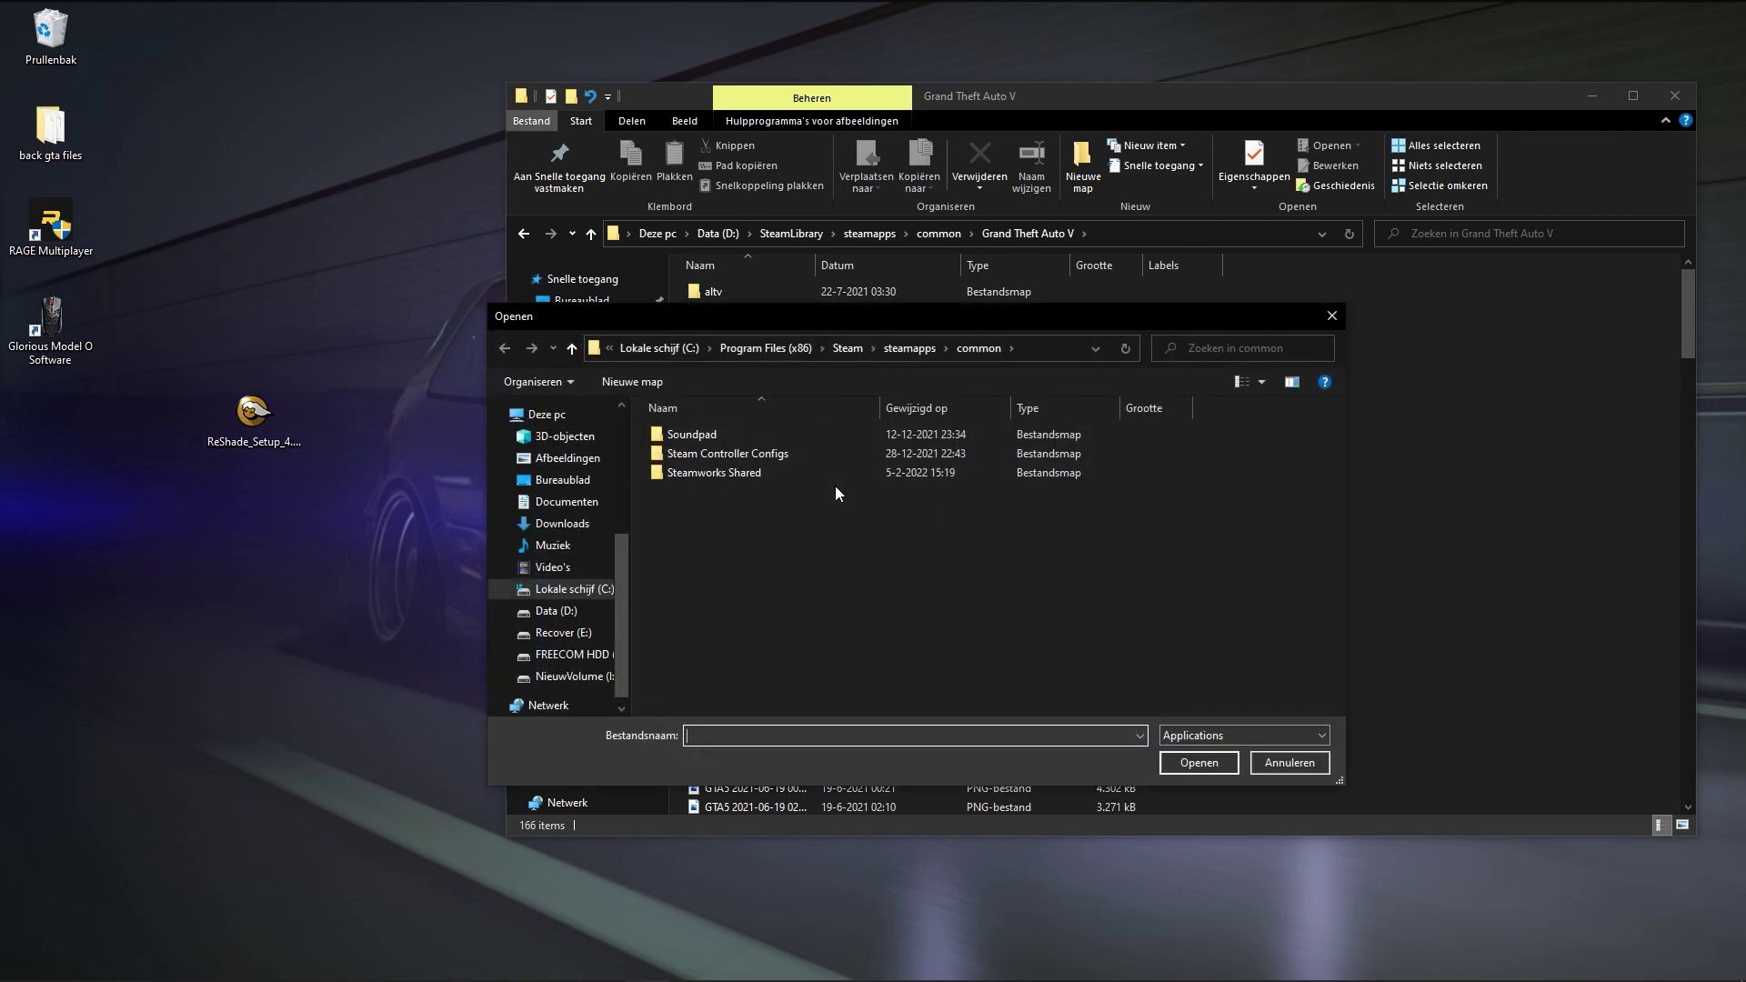
click(564, 616)
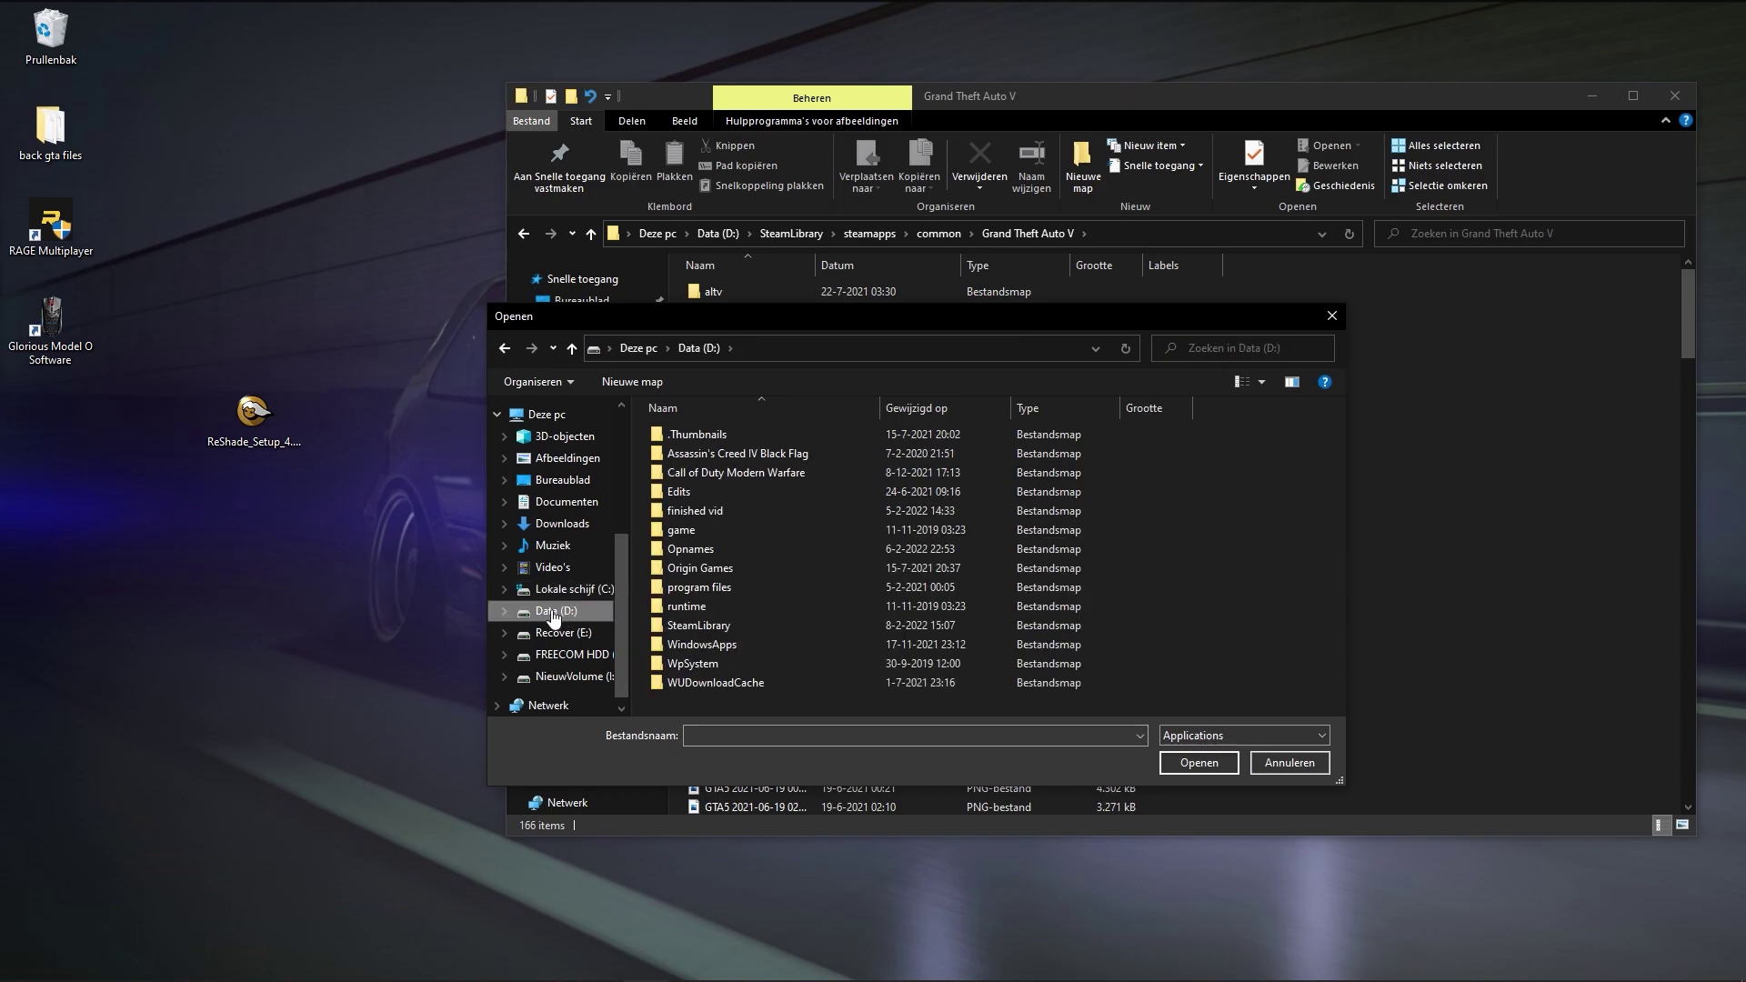
double_click(695, 625)
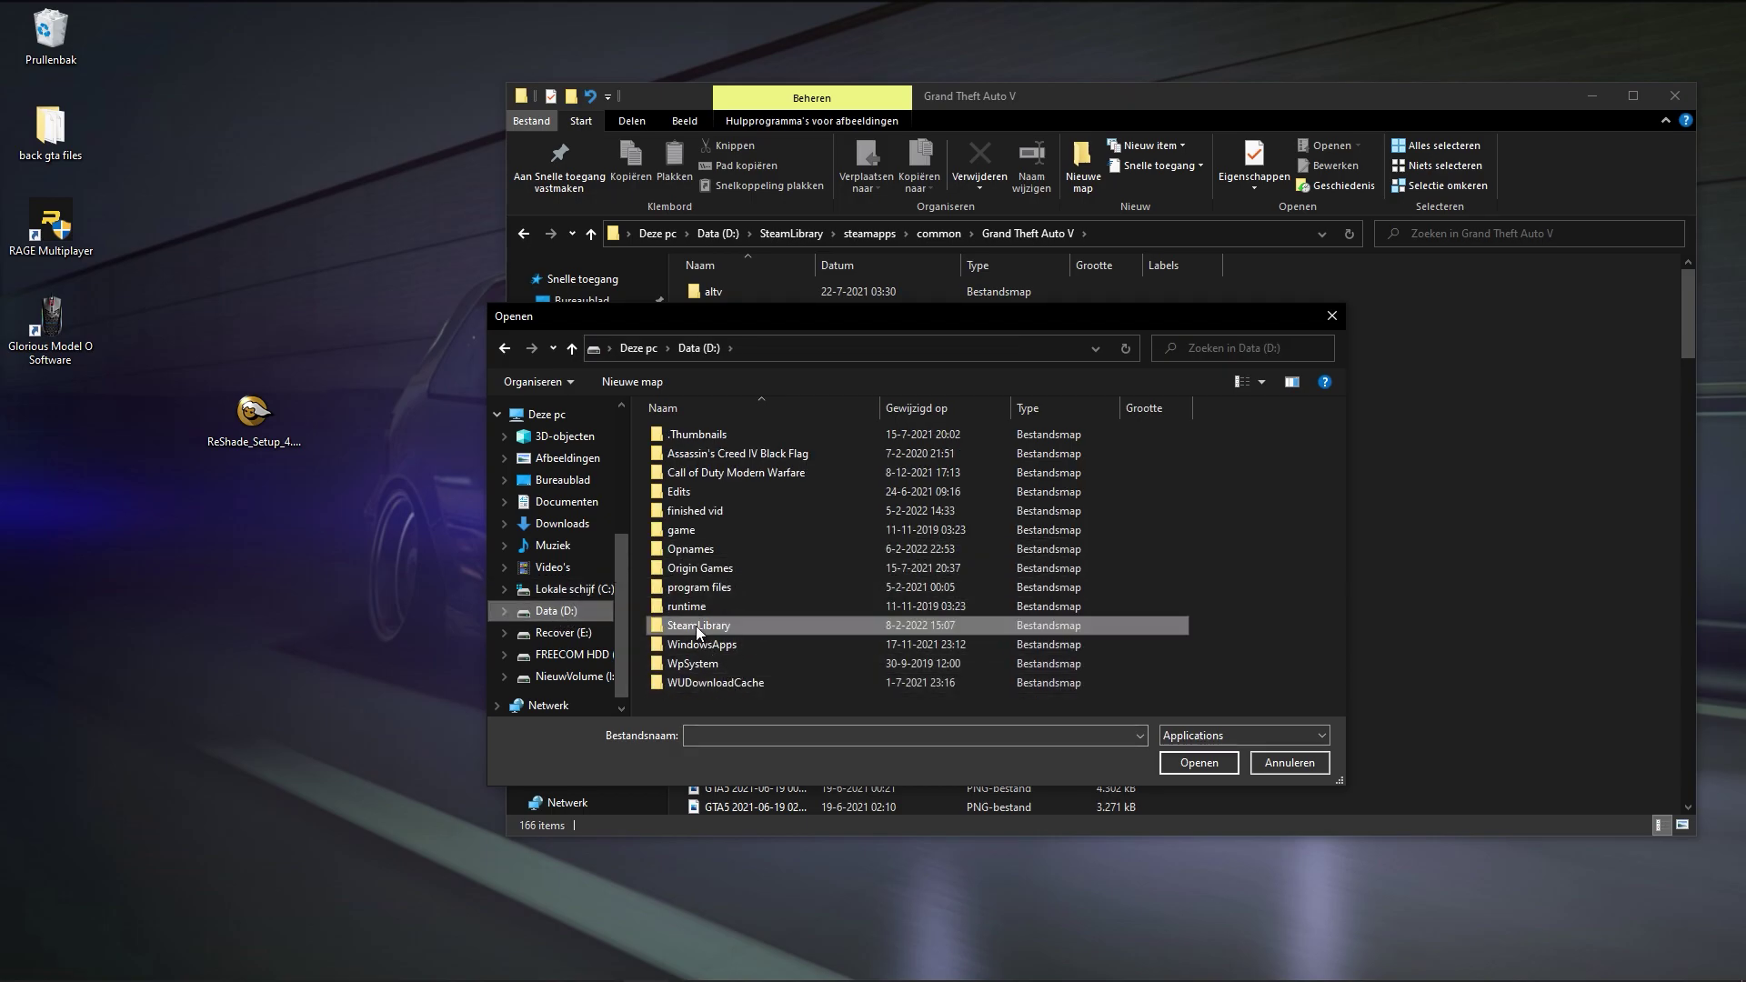
double_click(687, 440)
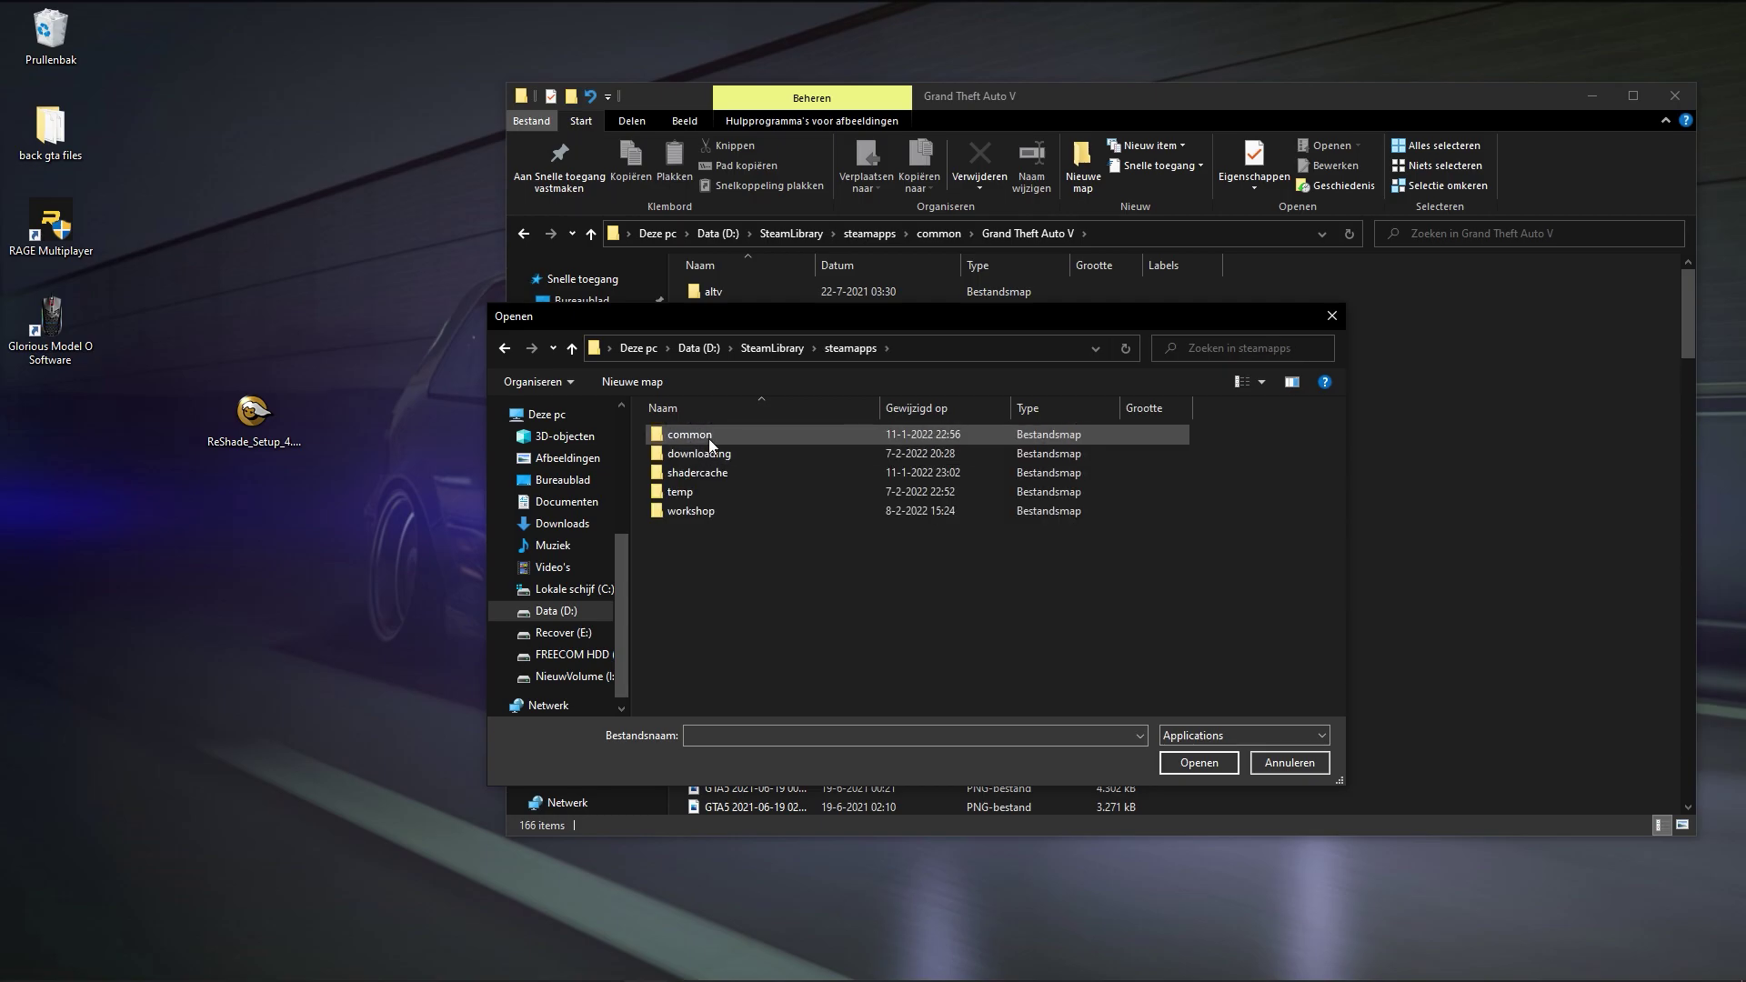
double_click(708, 438)
double_click(730, 624)
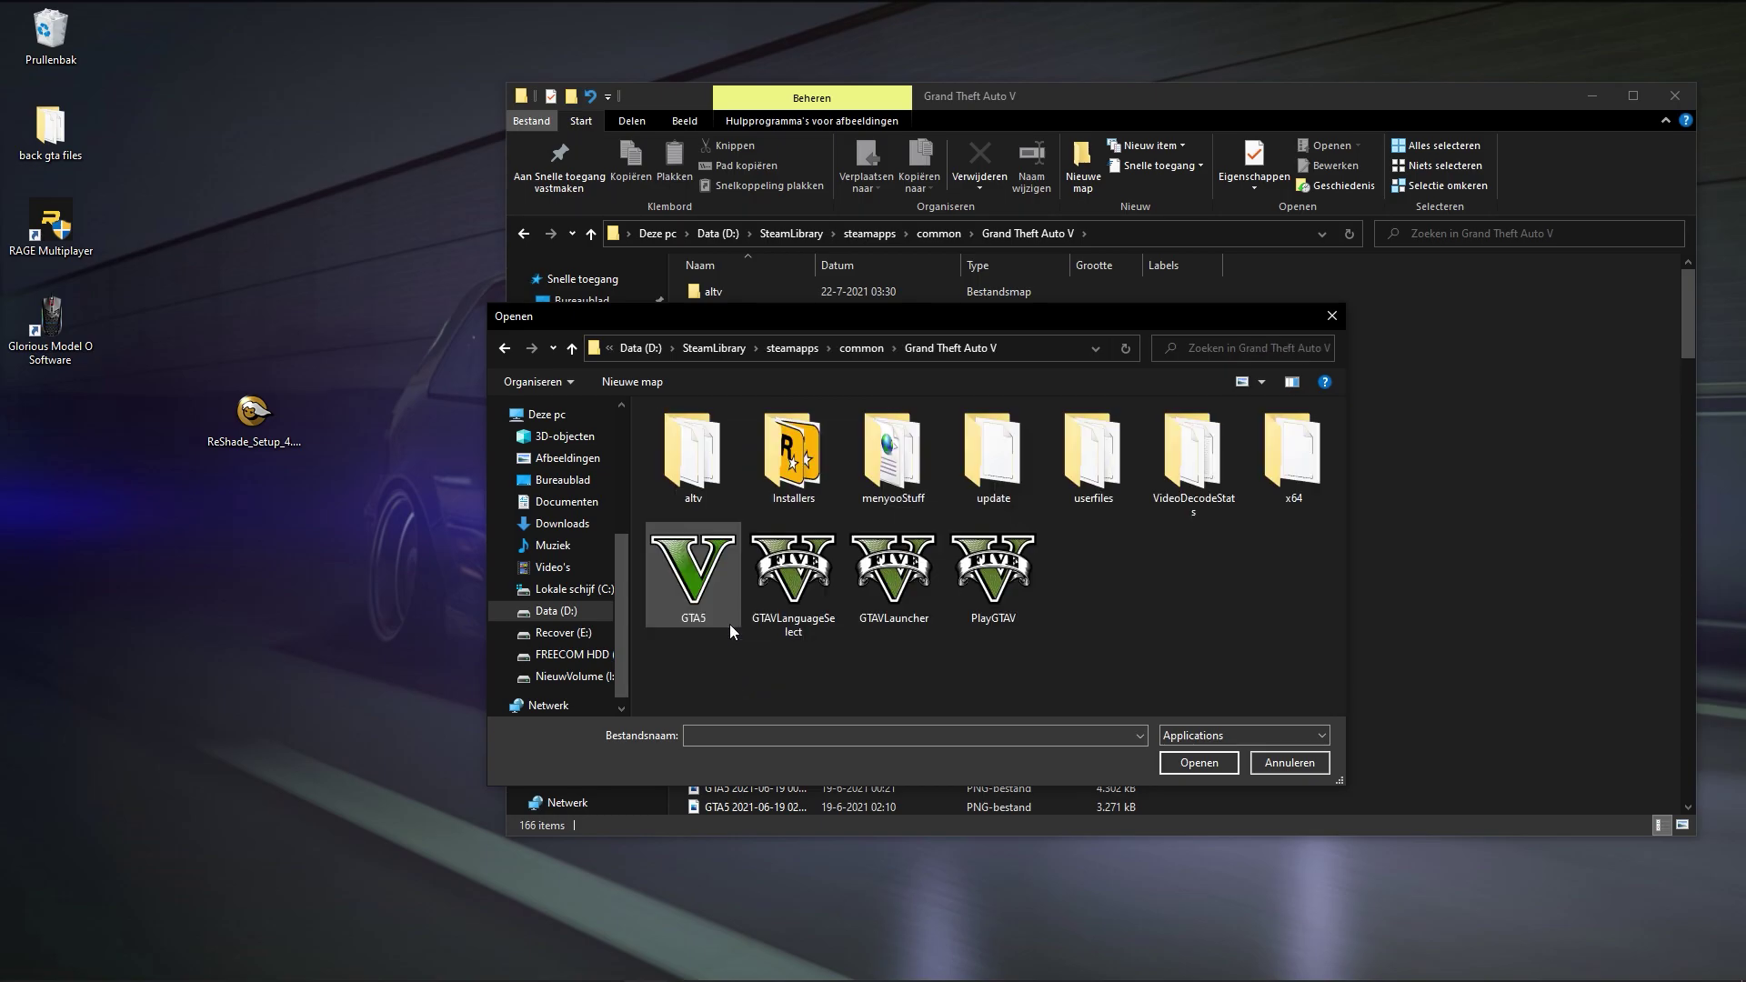
click(701, 609)
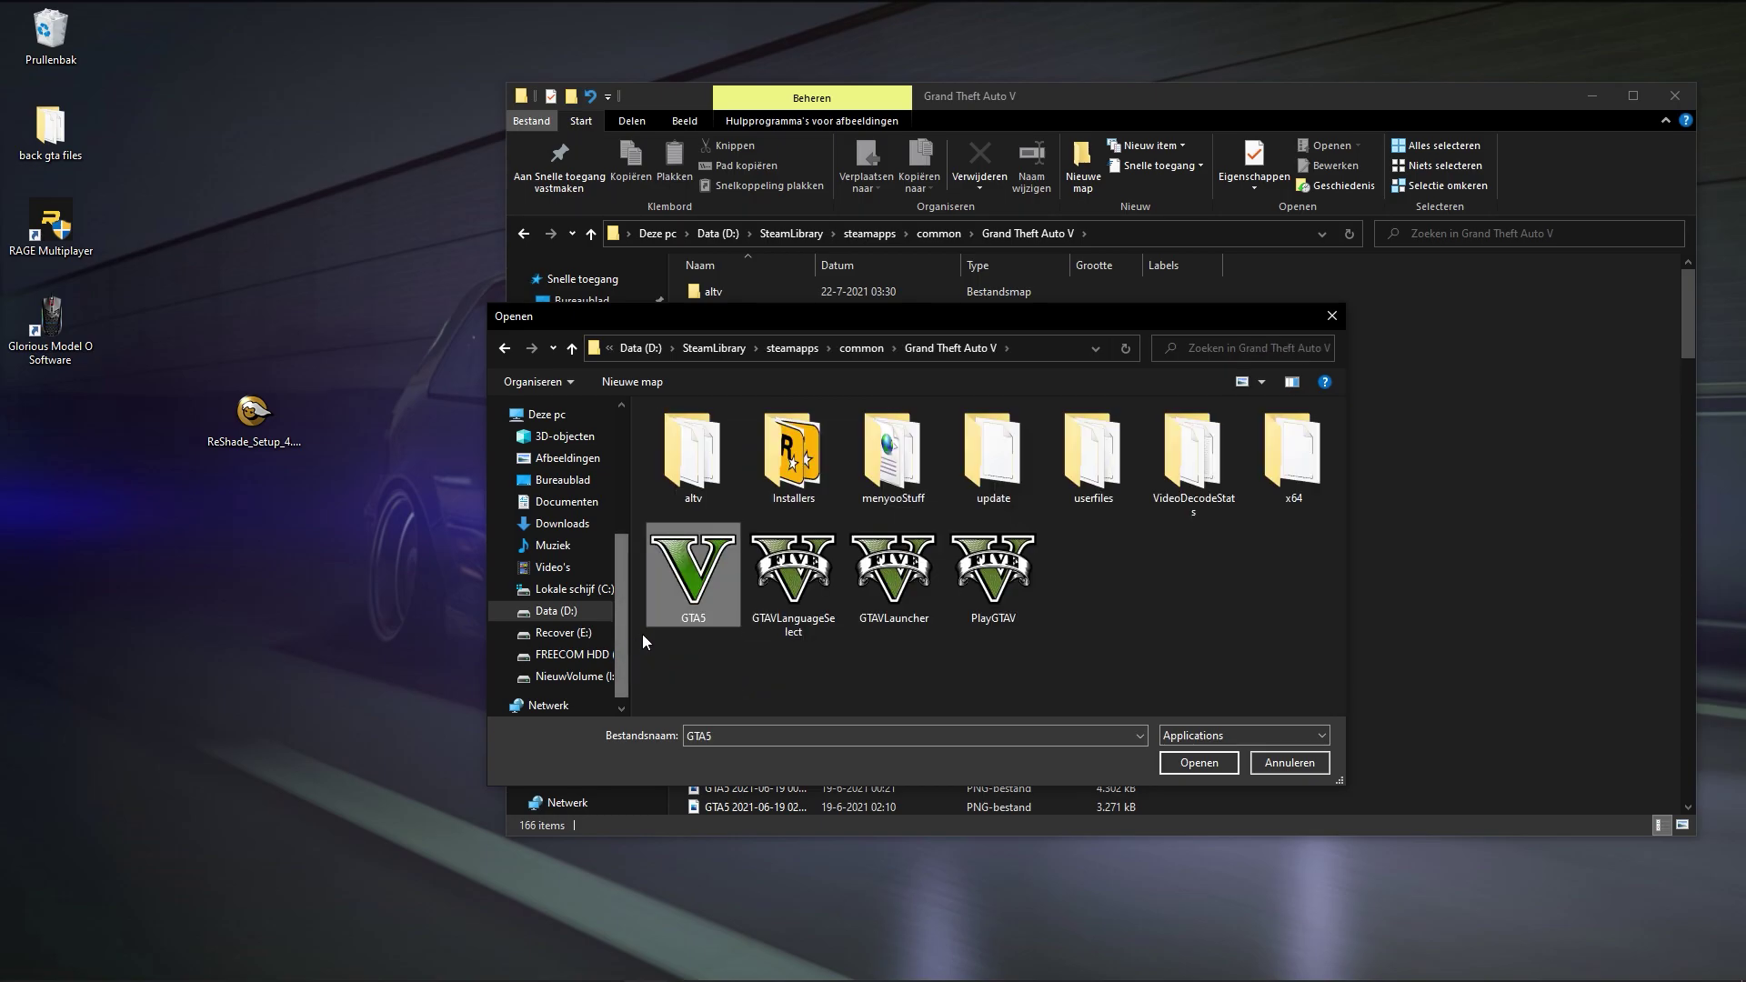
double_click(698, 600)
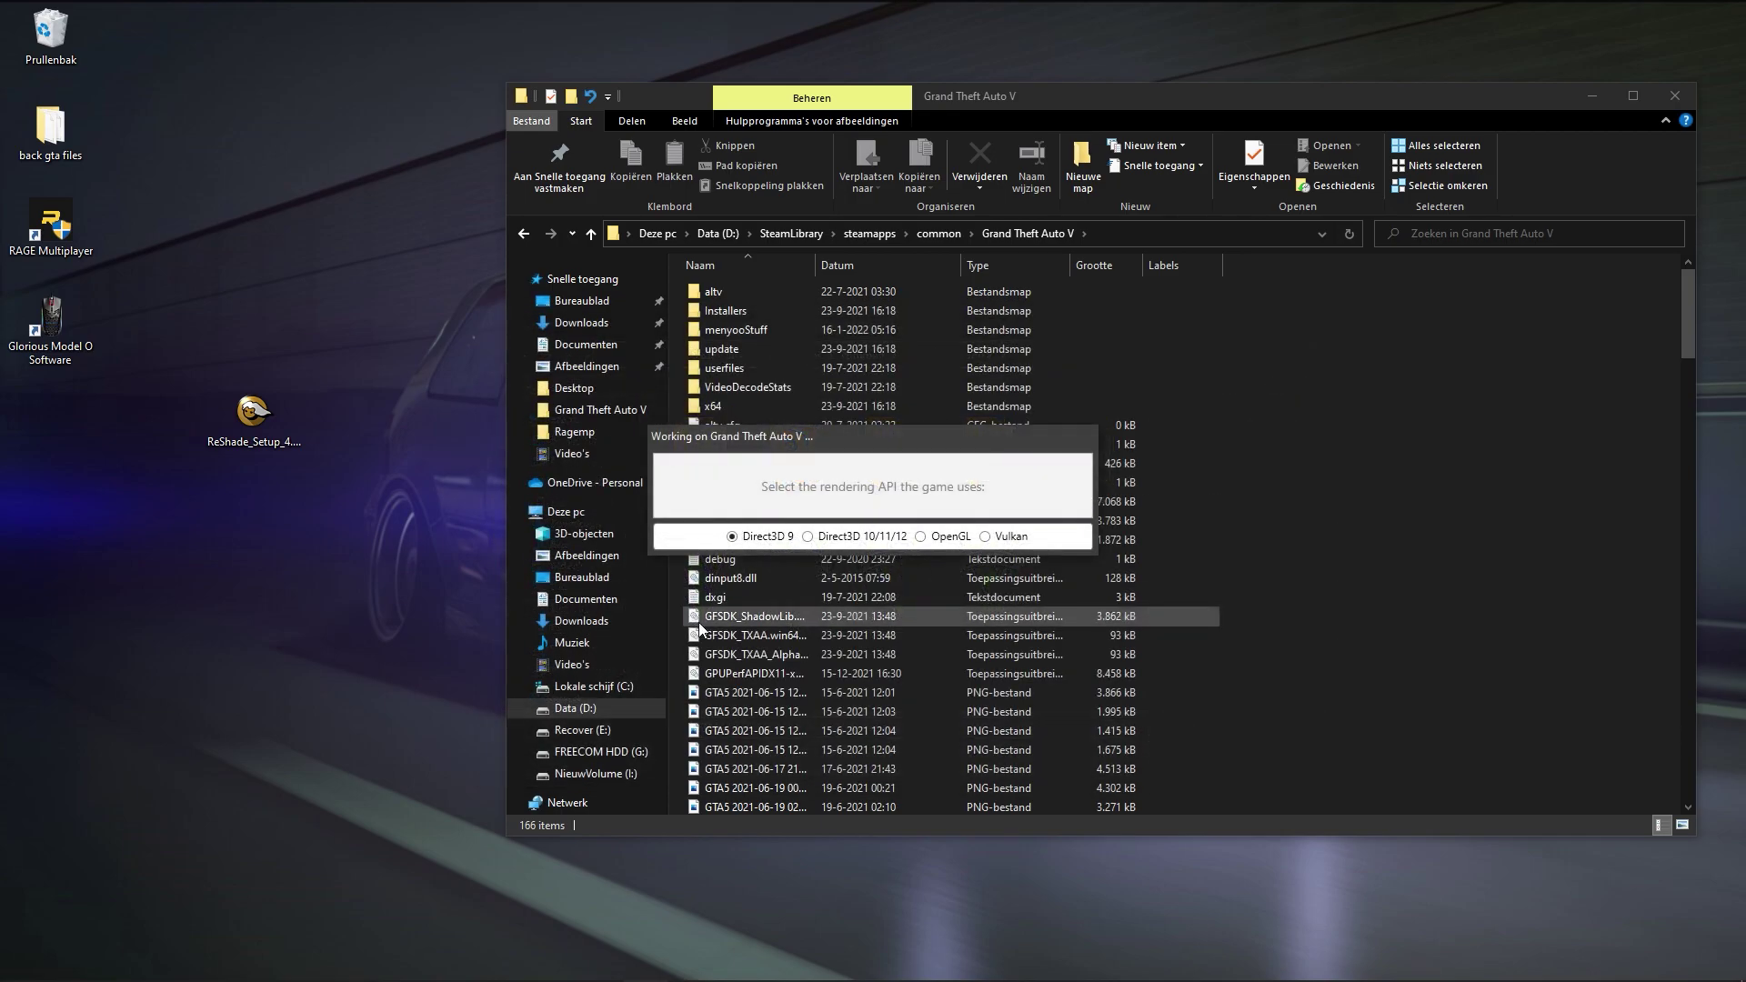
Install ReShade for Direct3D 9 with all effect files from the standard effects collection, and close the game folder
click(762, 538)
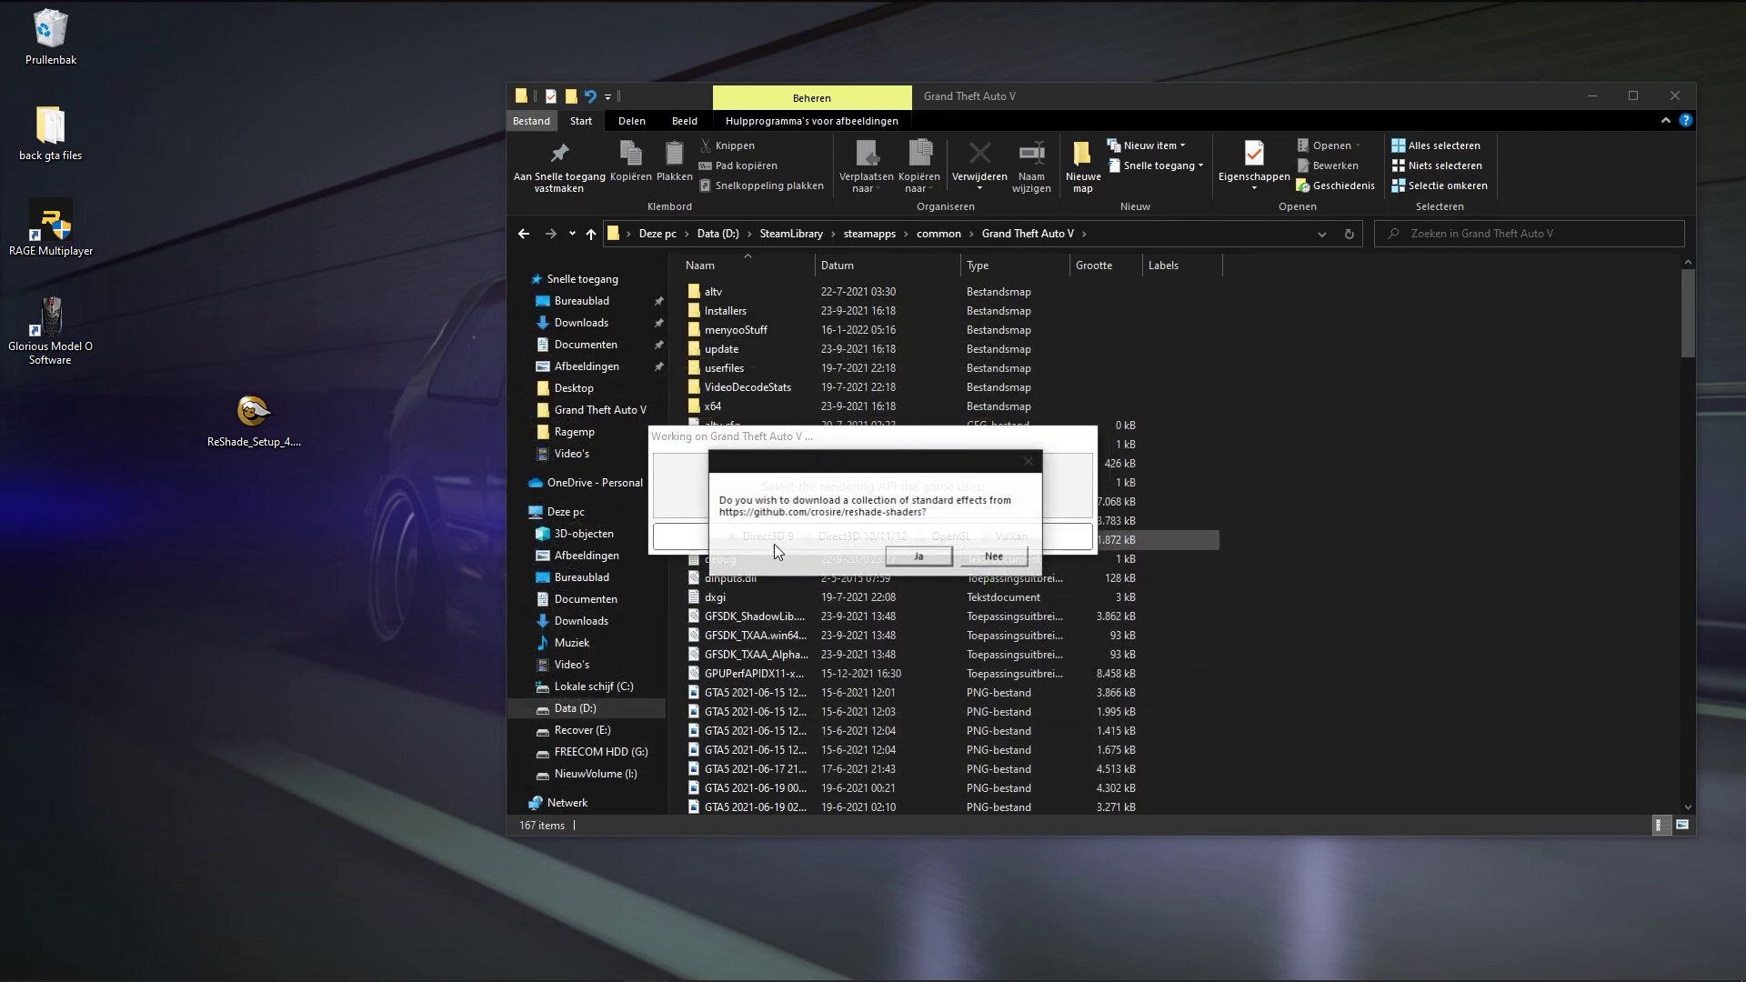
click(919, 557)
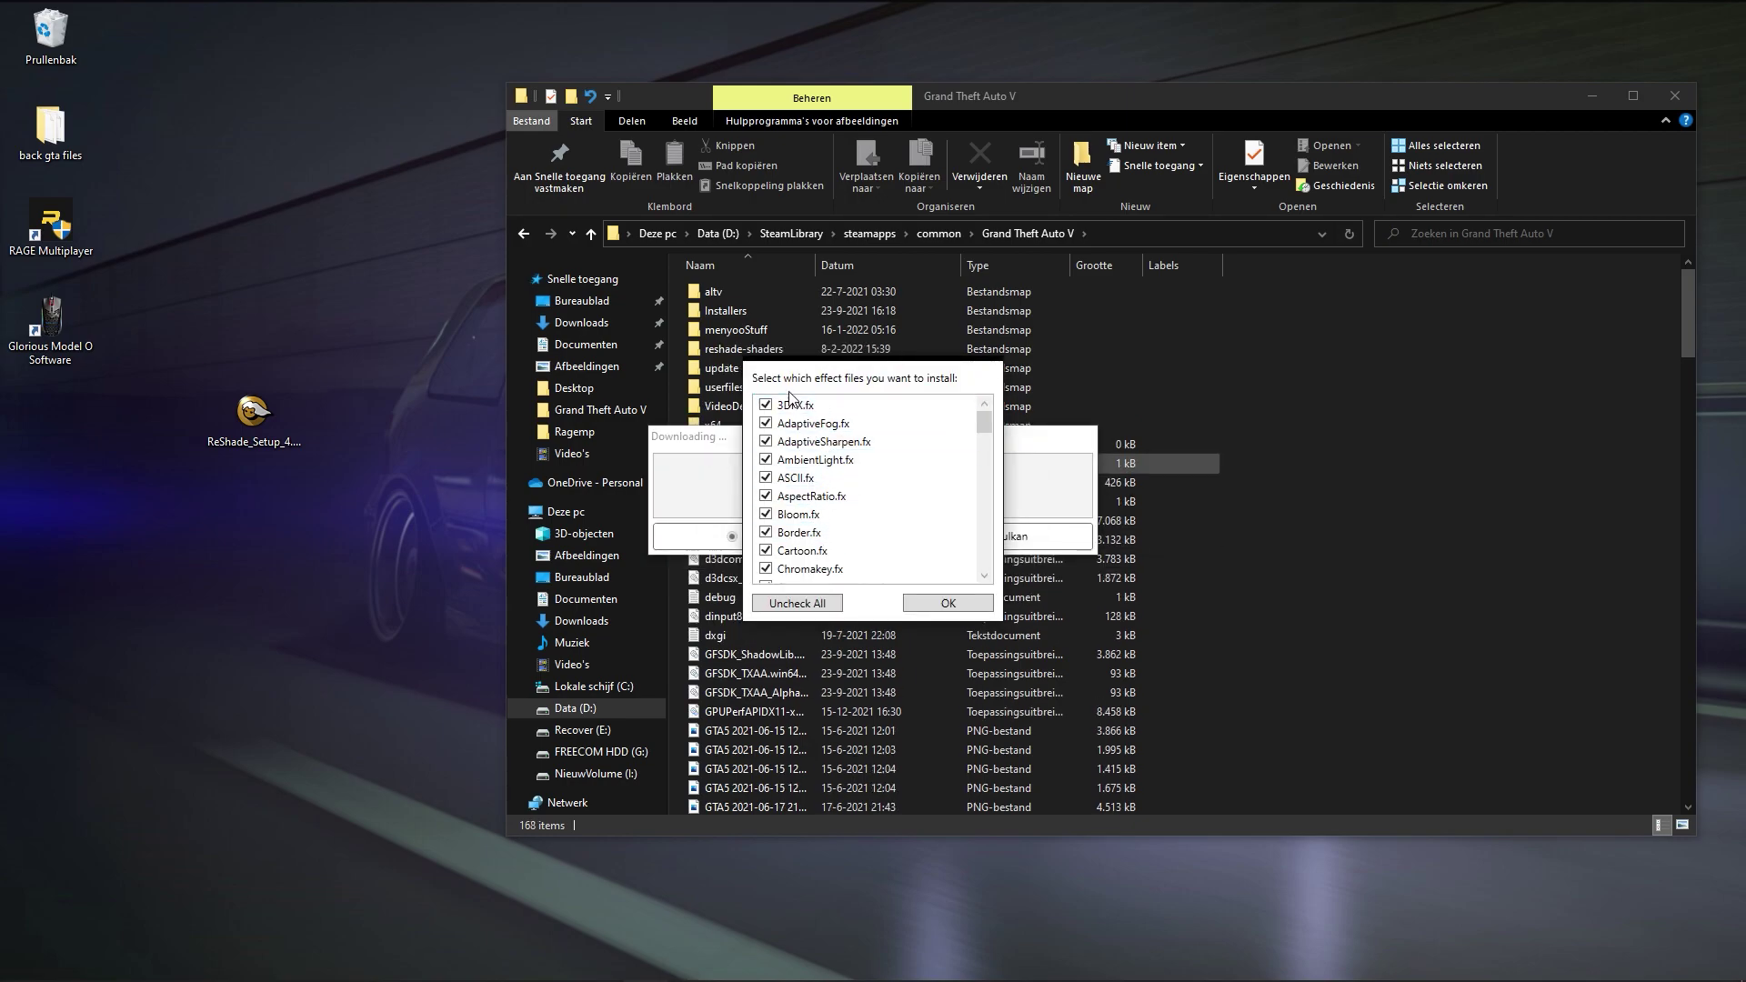
click(945, 605)
click(702, 494)
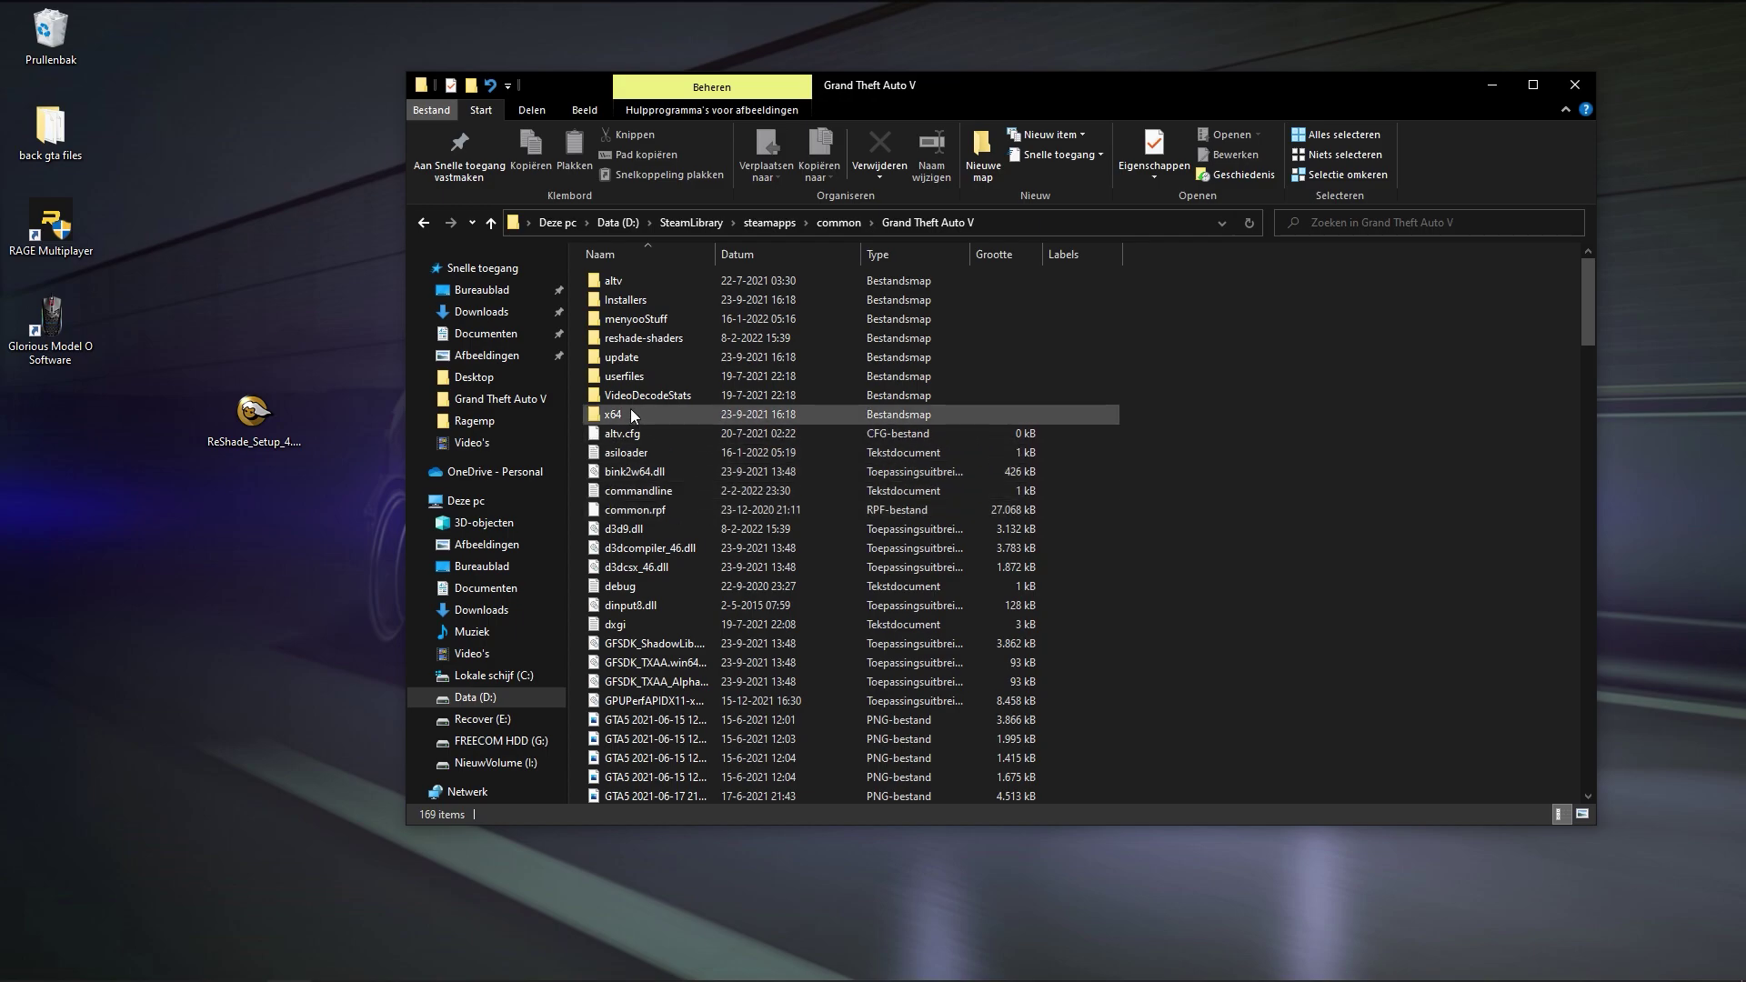
click(1574, 84)
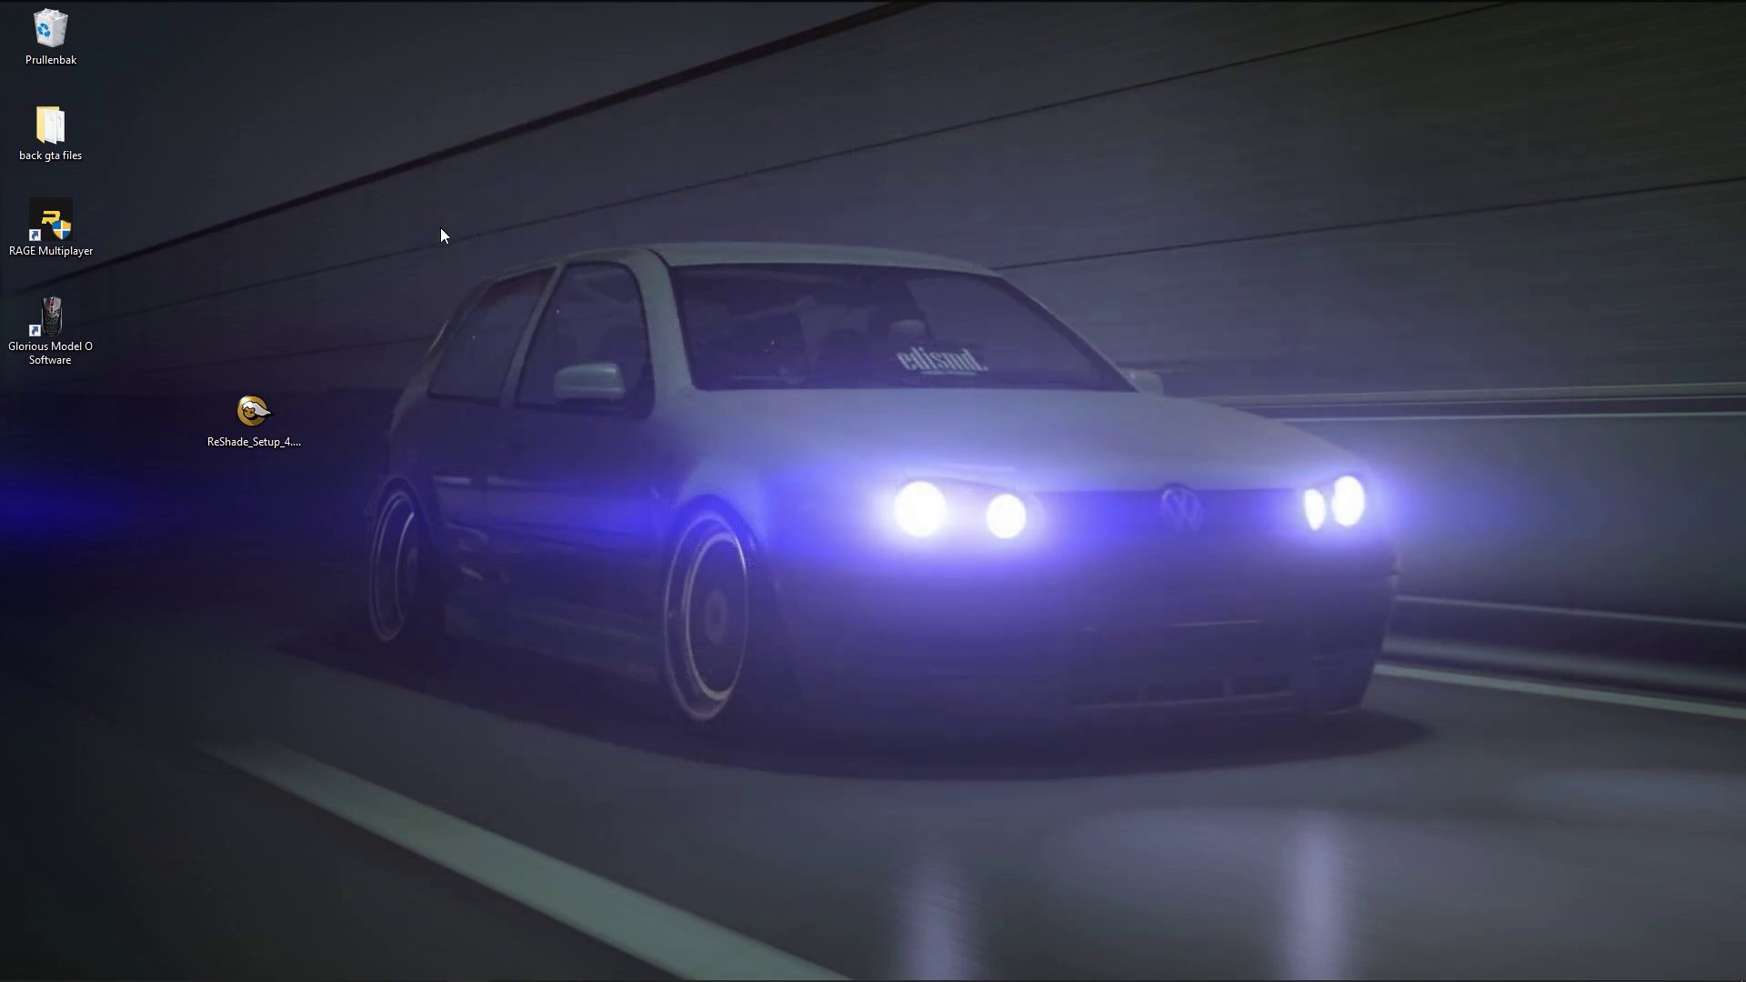
drag(379, 225, 487, 289)
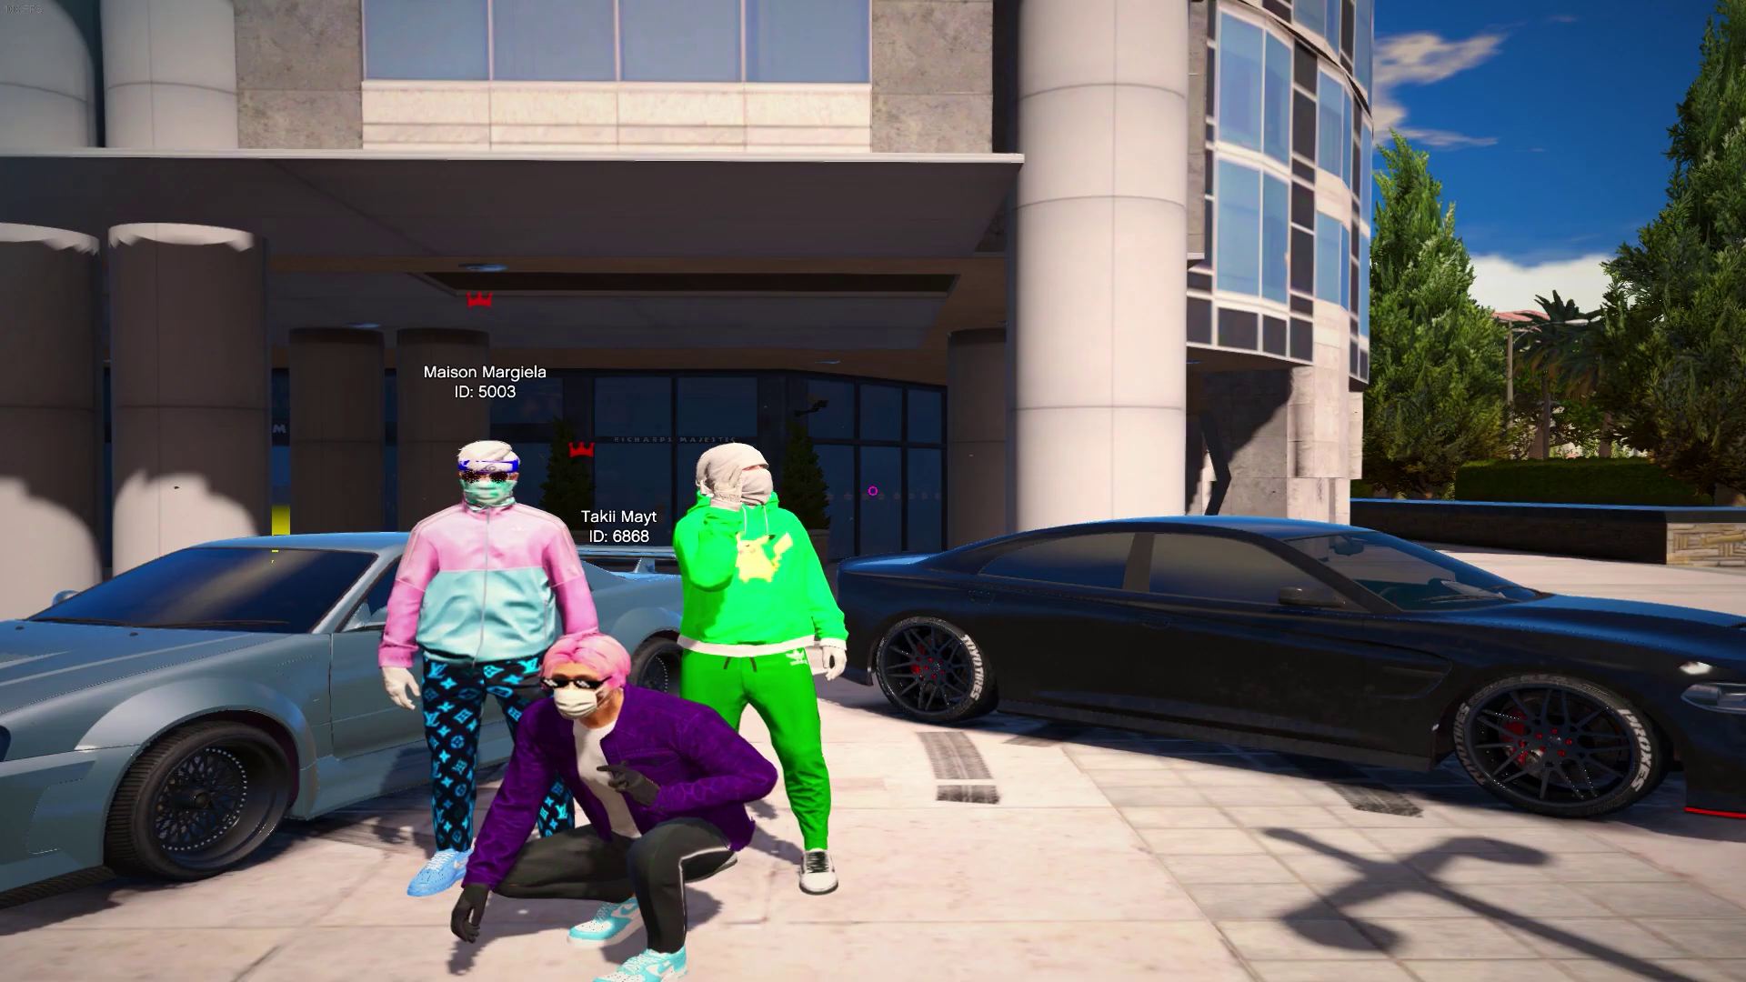
Switch the Vibrance, HDR and Vignette effects off and back on in the in-game ReShade overlay to compare the image
key(Home)
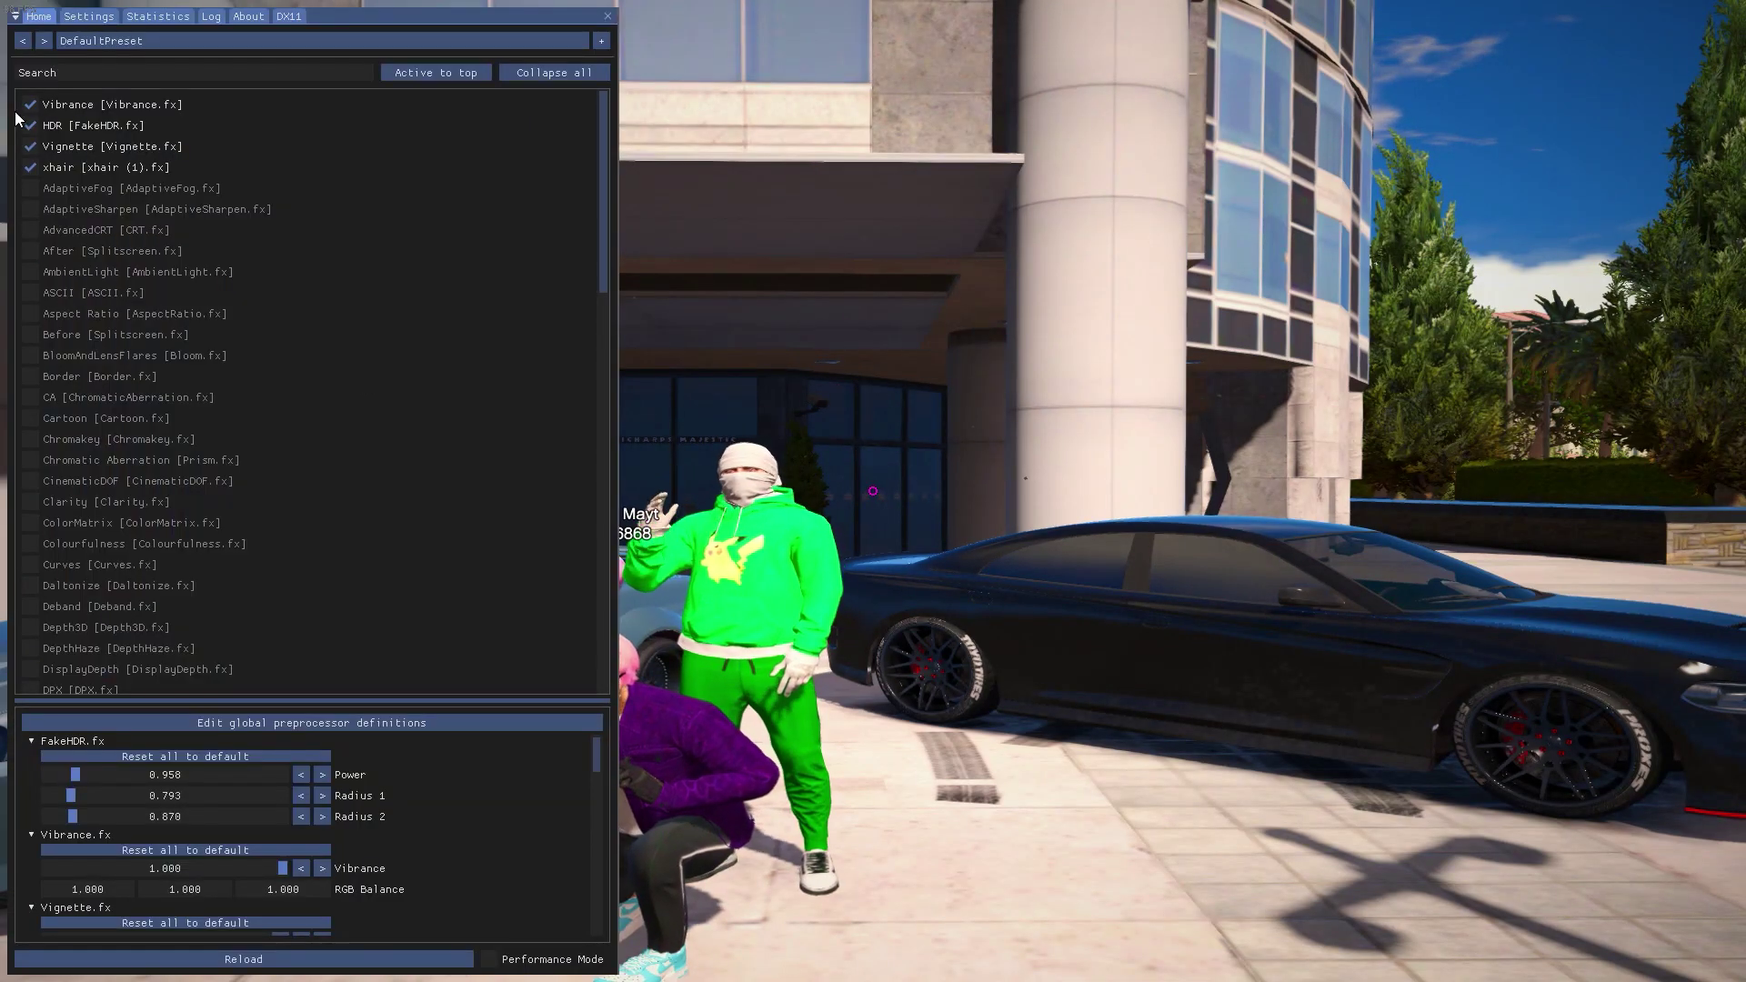
click(30, 104)
click(30, 126)
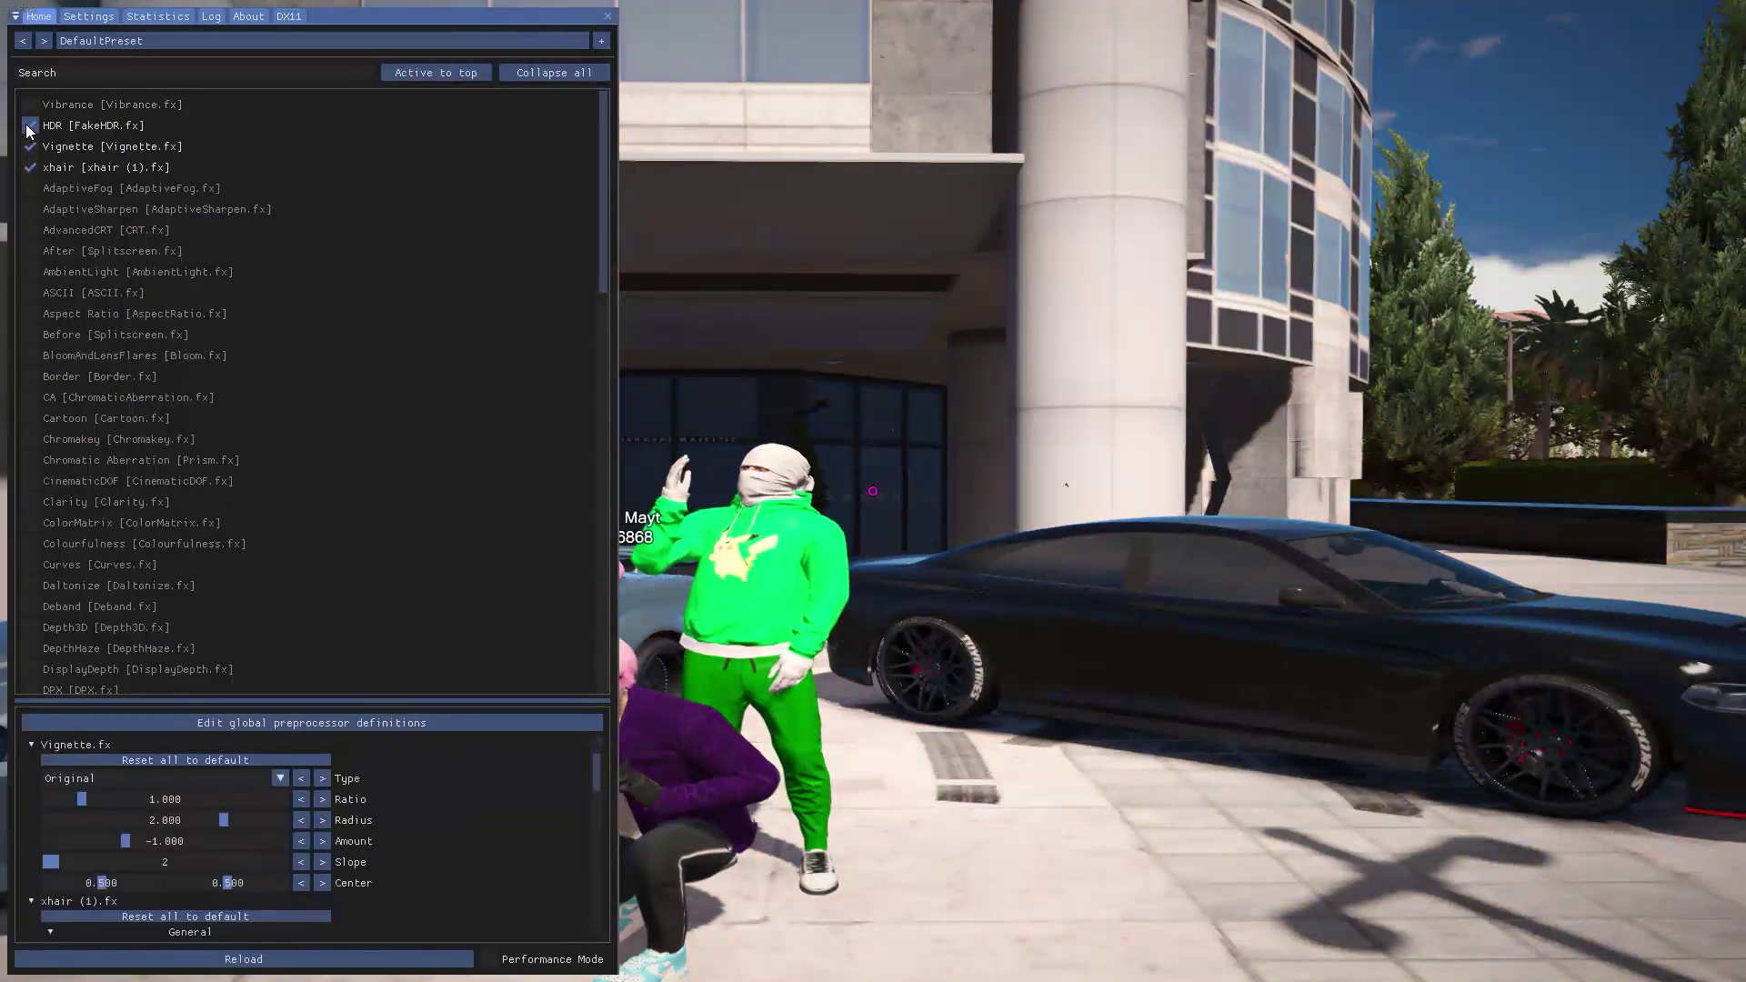
click(30, 146)
click(30, 146)
click(30, 125)
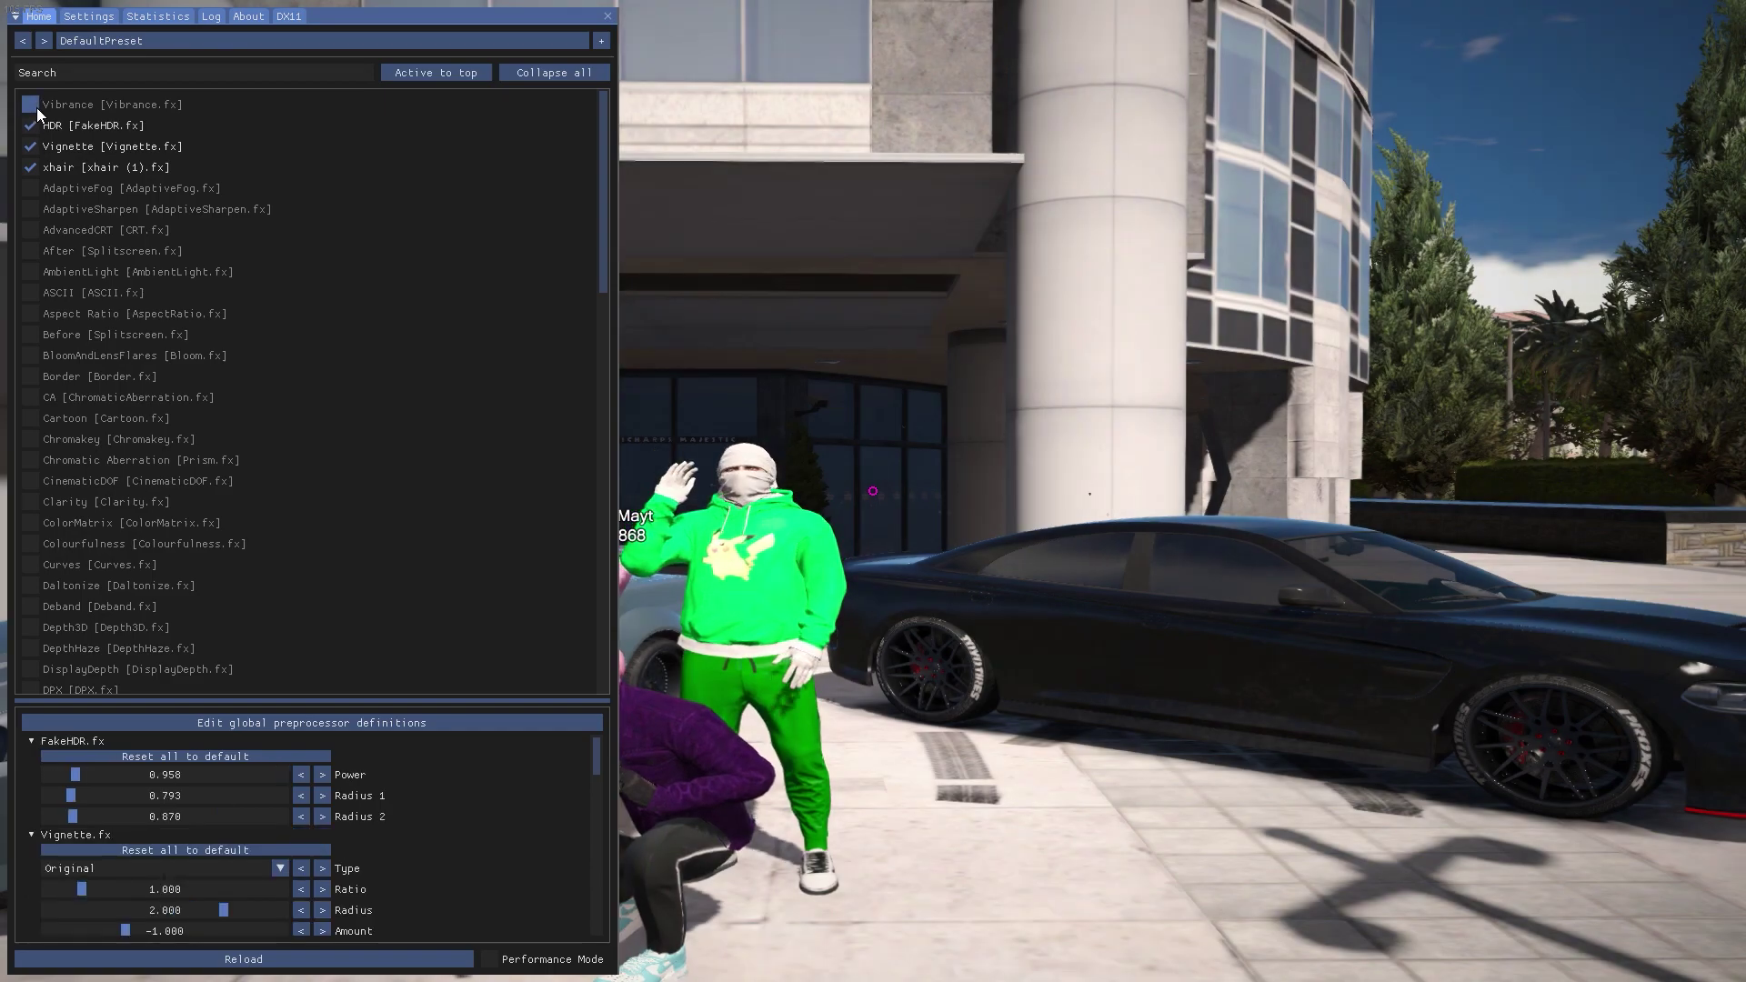
click(30, 104)
key(Home)
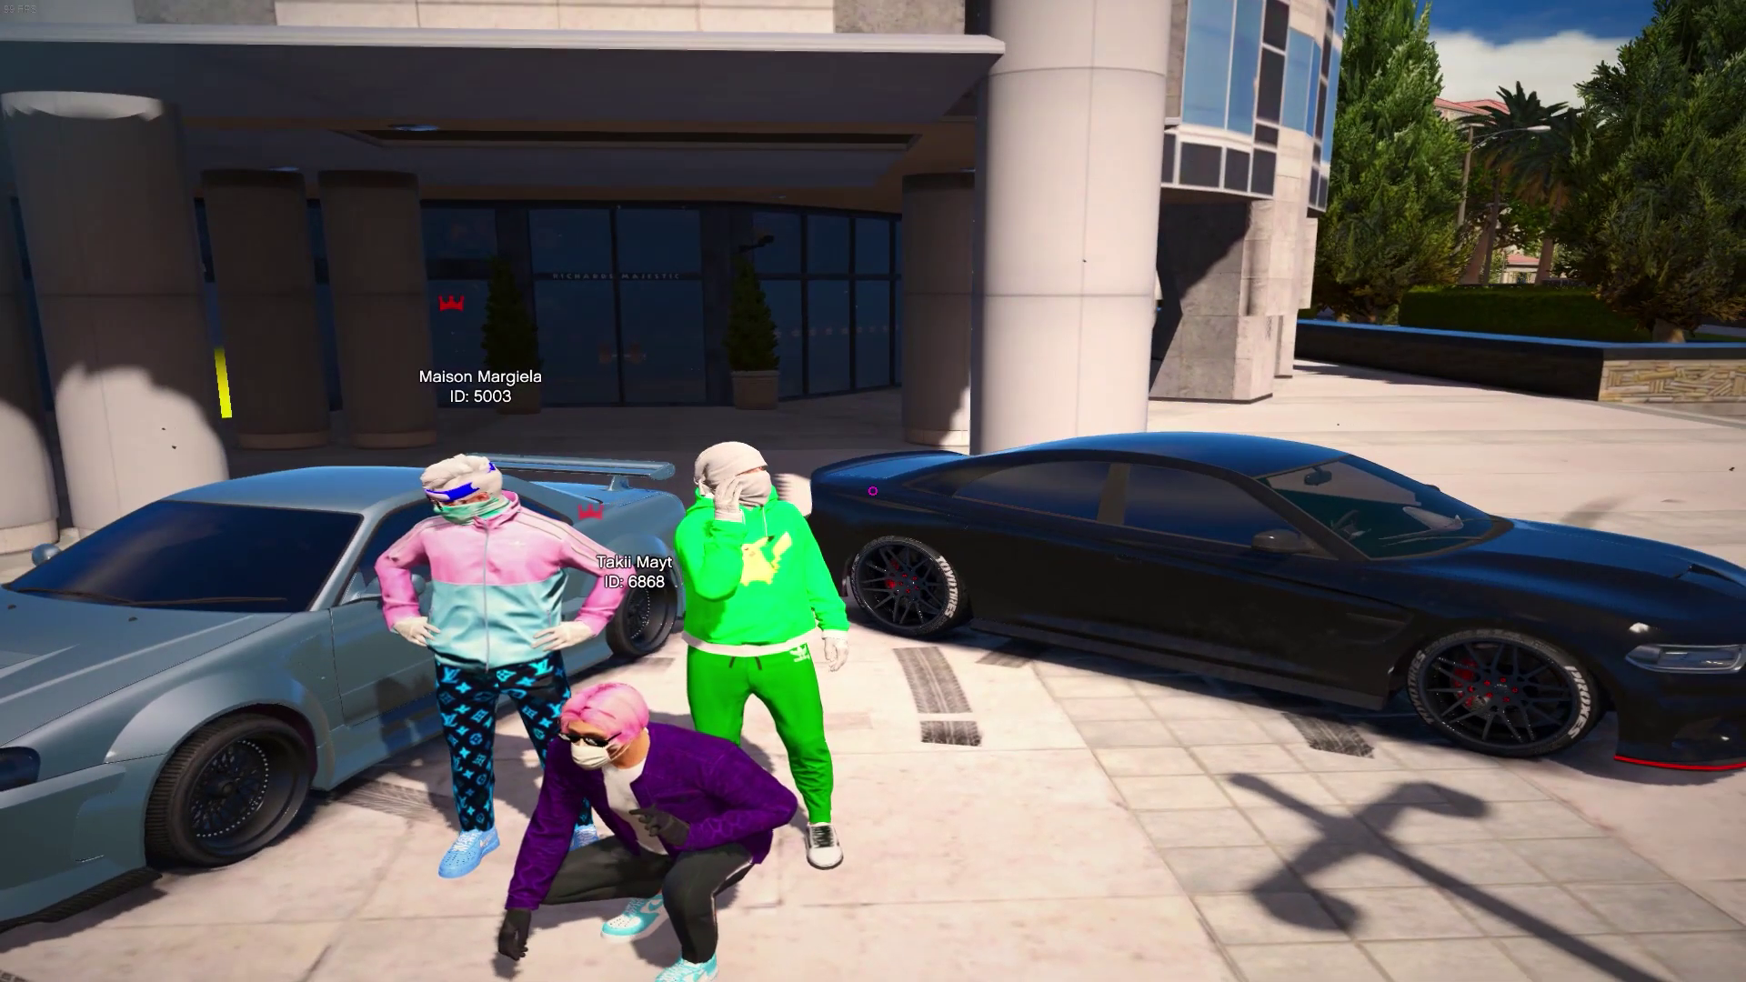